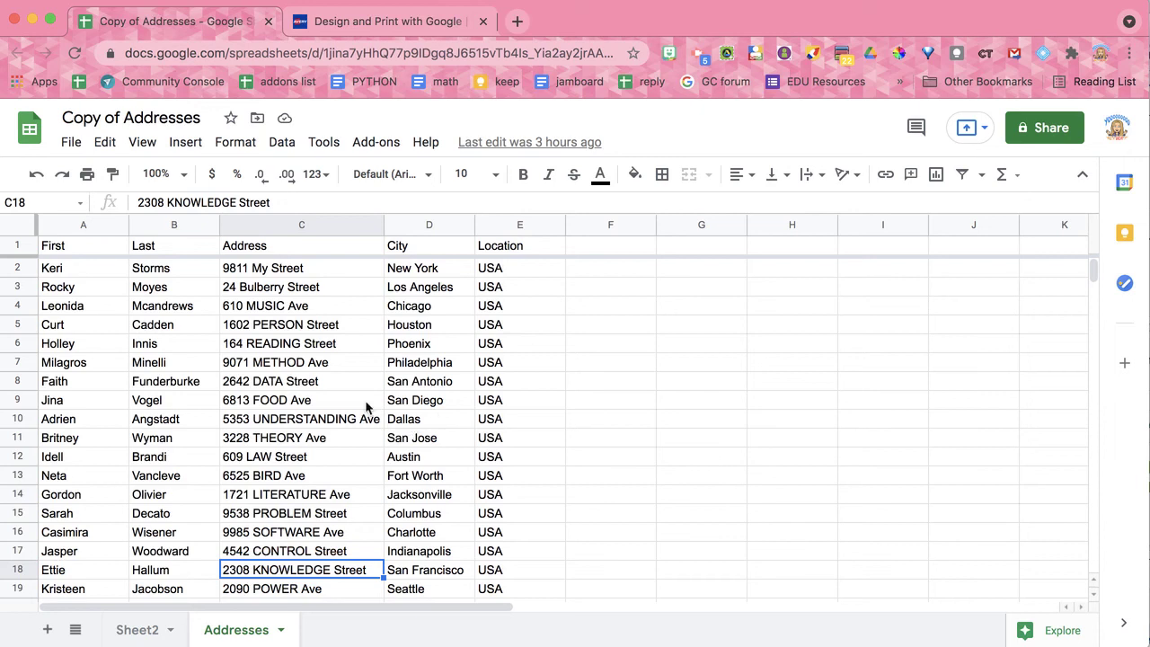
# Review the name and address cells, then switch to the Design & Print with Google tab
pyautogui.click(355, 399)
pyautogui.click(103, 274)
pyautogui.moveTo(104, 288); pyautogui.dragTo(171, 362)
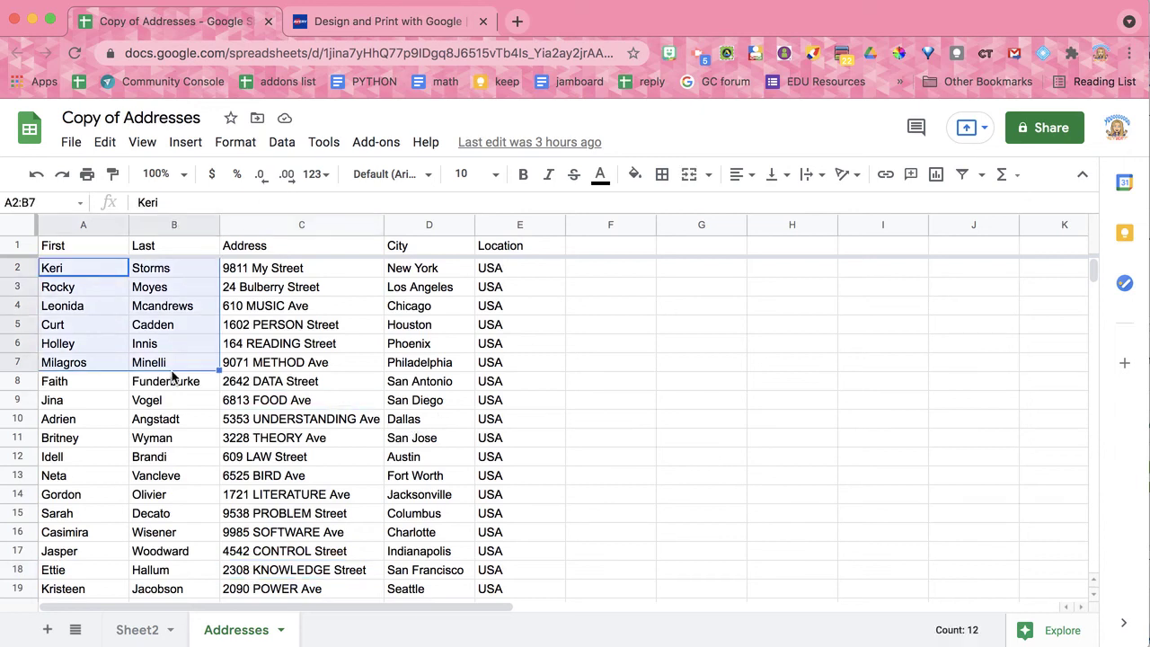
pyautogui.moveTo(274, 325); pyautogui.dragTo(303, 383)
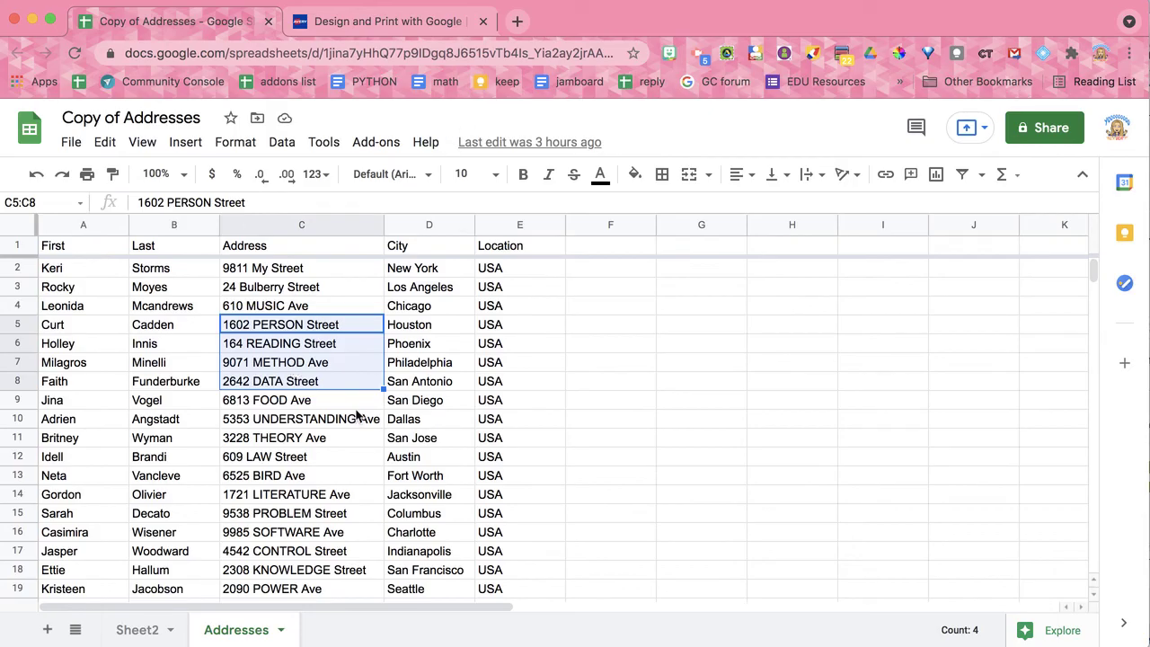
pyautogui.click(538, 424)
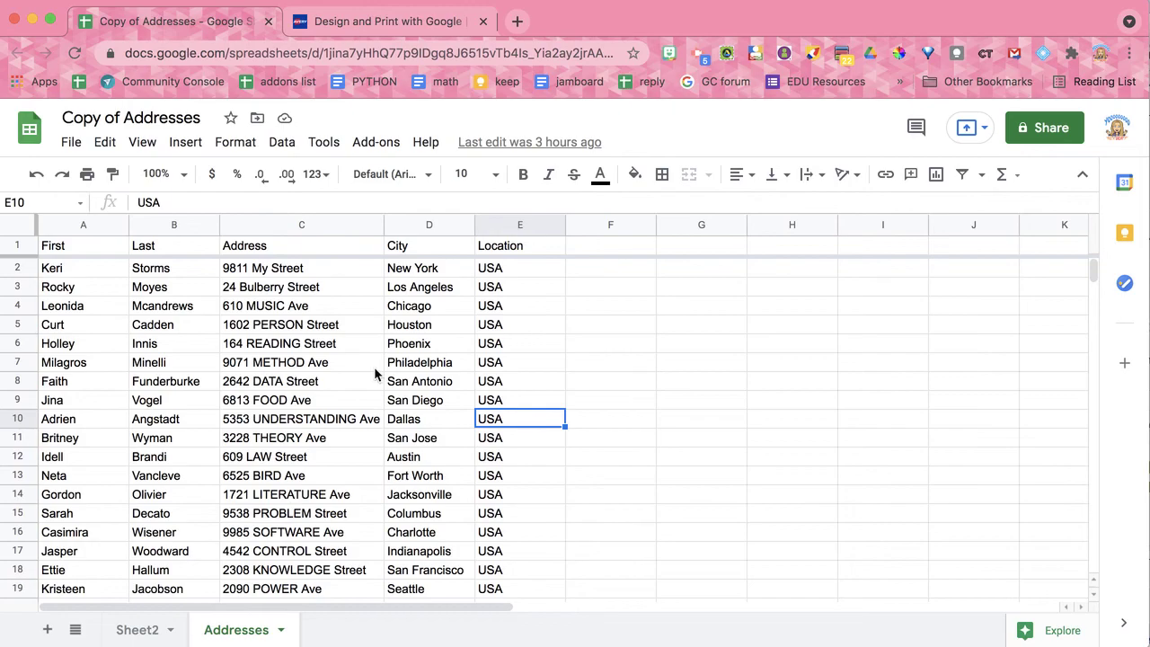
pyautogui.click(378, 21)
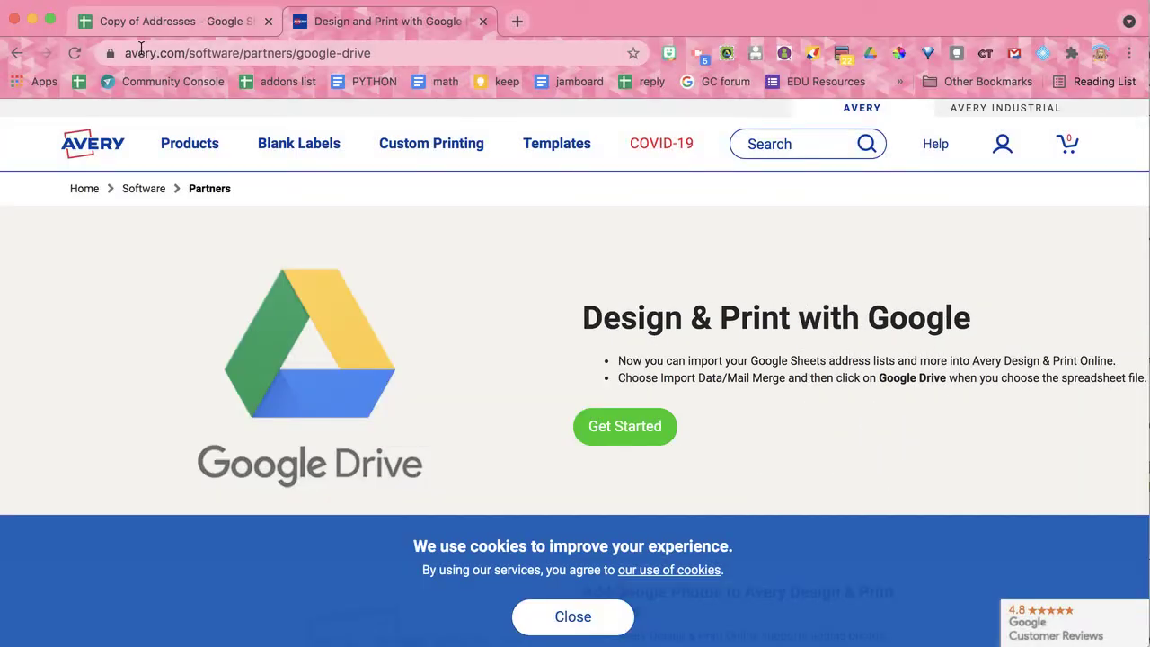
# Return to the Copy of Addresses sheet and check its First, Last, Address, City, Location headers
pyautogui.click(129, 27)
pyautogui.click(179, 381)
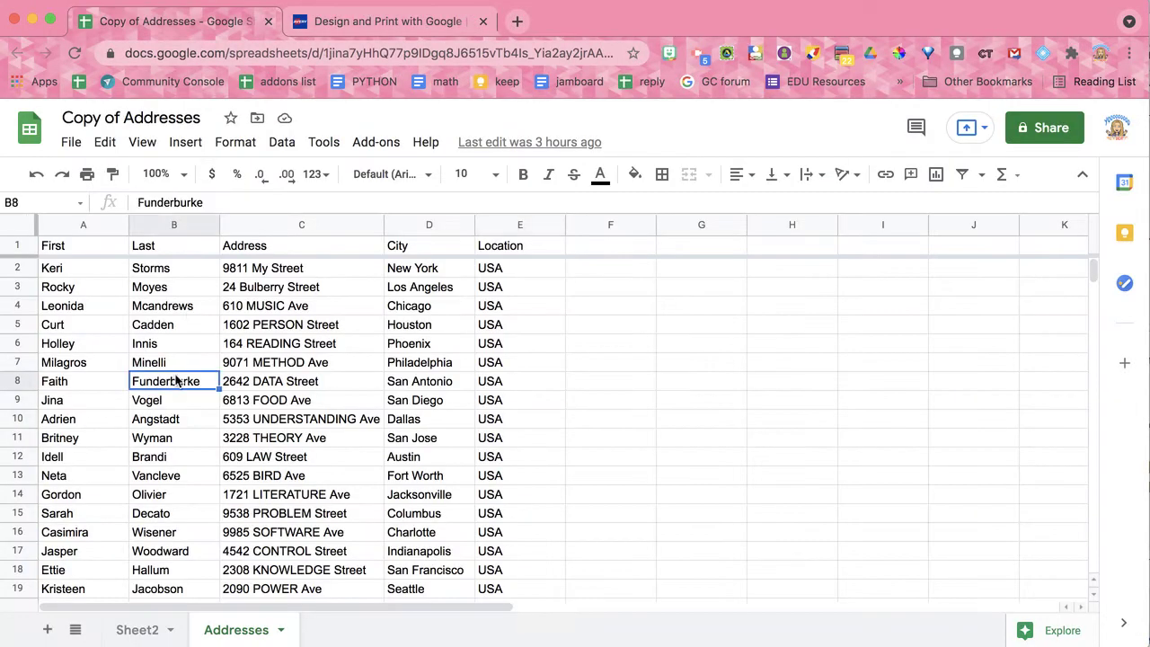
pyautogui.click(18, 245)
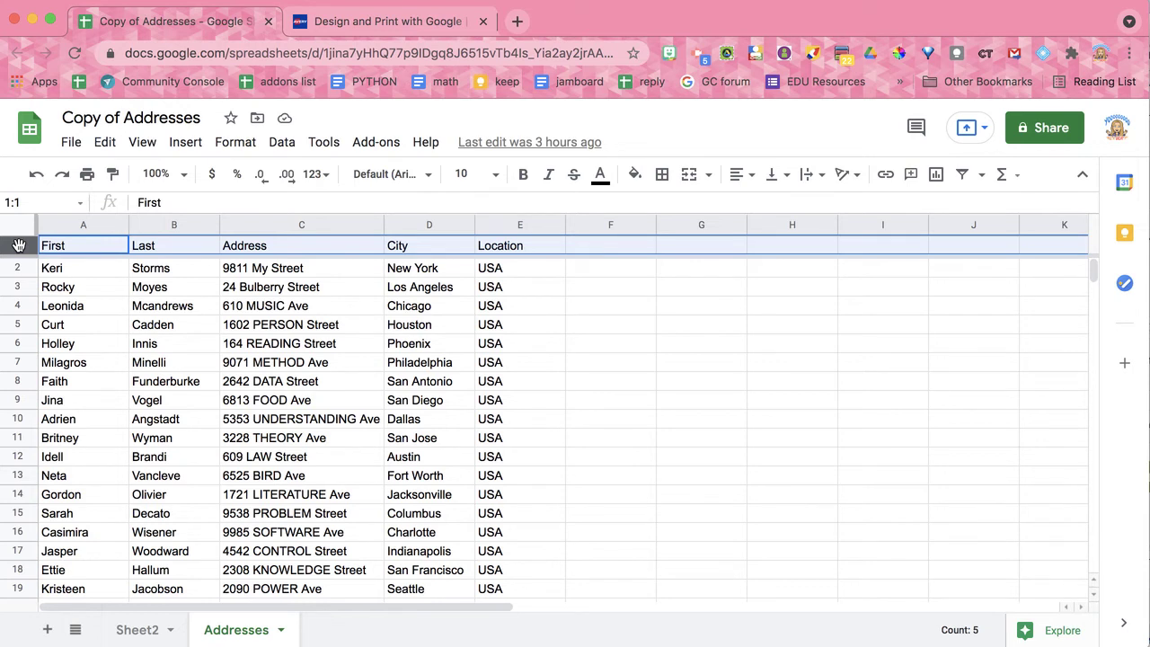
pyautogui.click(336, 33)
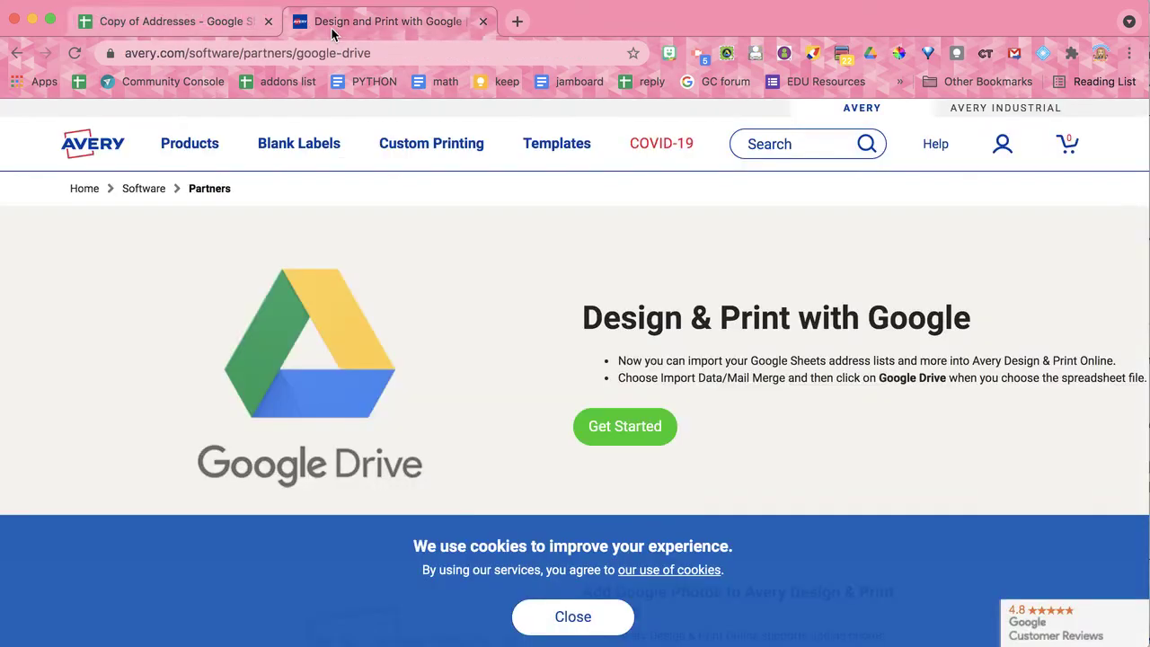
pyautogui.click(189, 23)
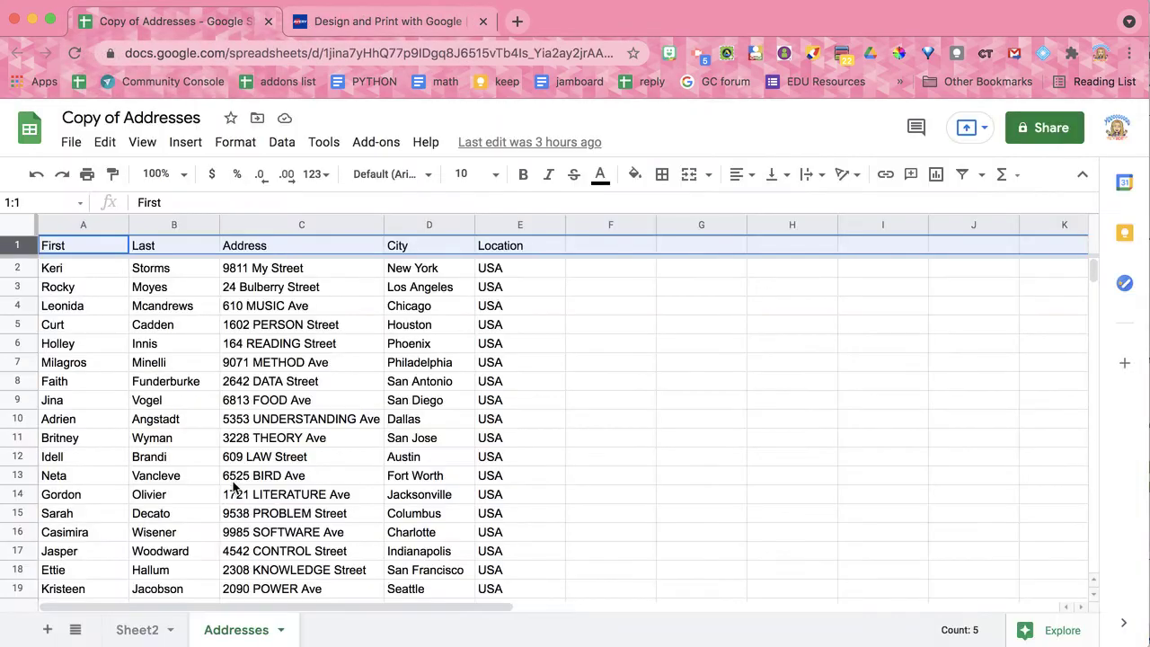
pyautogui.click(246, 365)
pyautogui.click(22, 246)
pyautogui.click(119, 518)
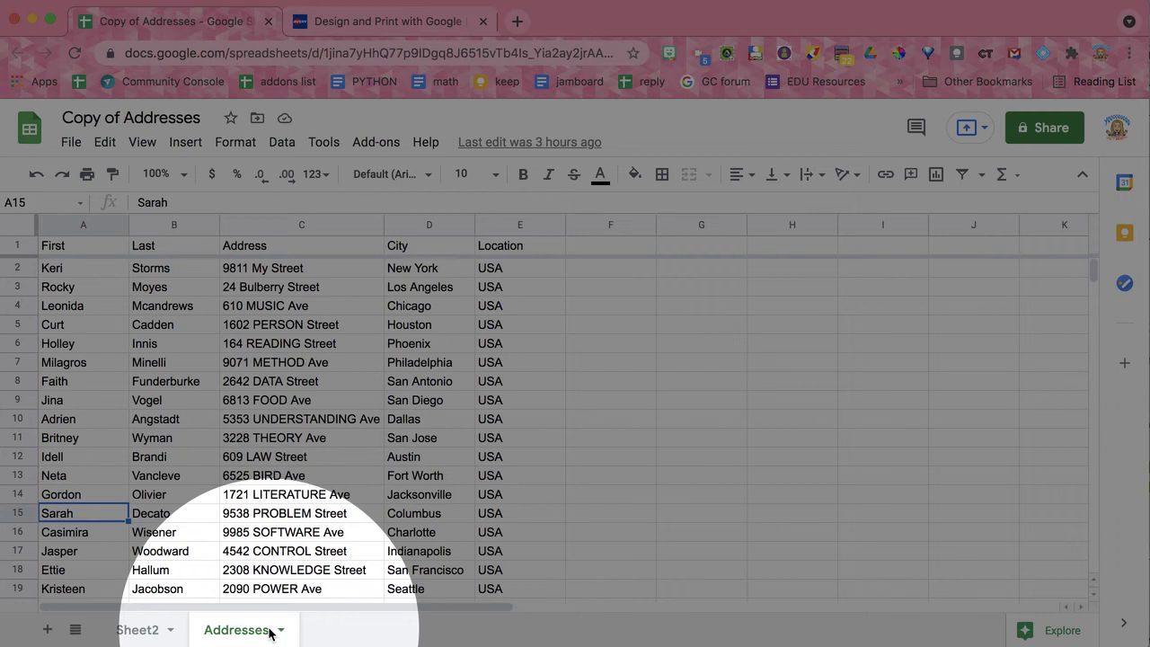
# Move the Addresses sheet ahead of Sheet2, keeping the D1 header as 'City' after briefly trying 'town'
pyautogui.moveTo(270, 633); pyautogui.dragTo(122, 629)
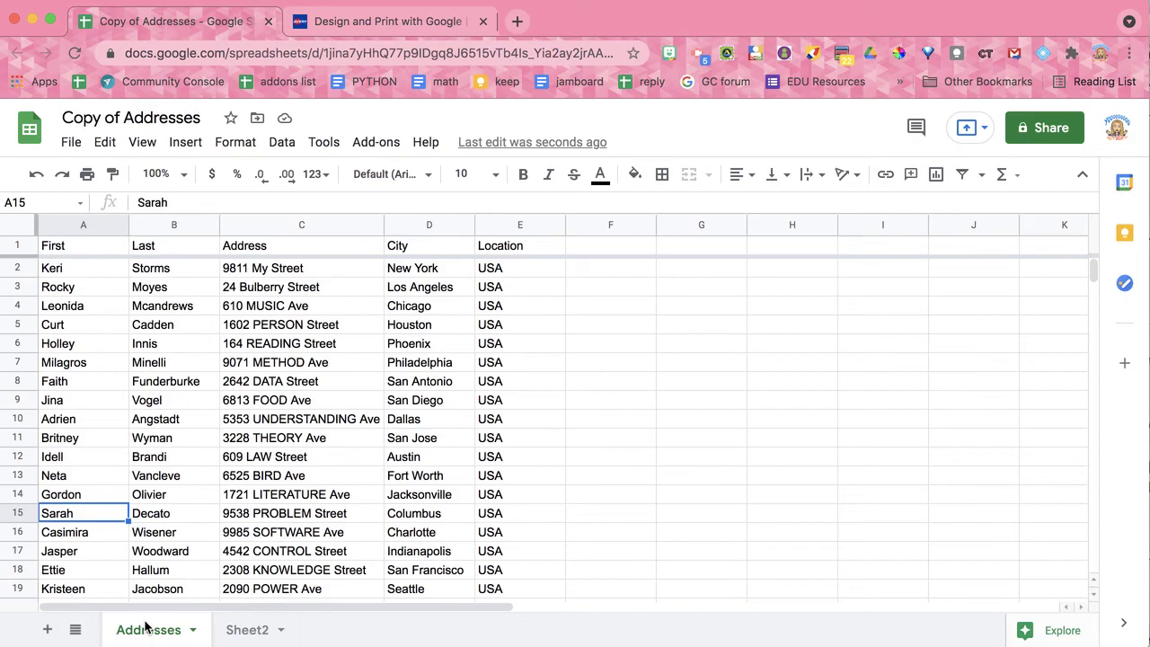
pyautogui.click(411, 248)
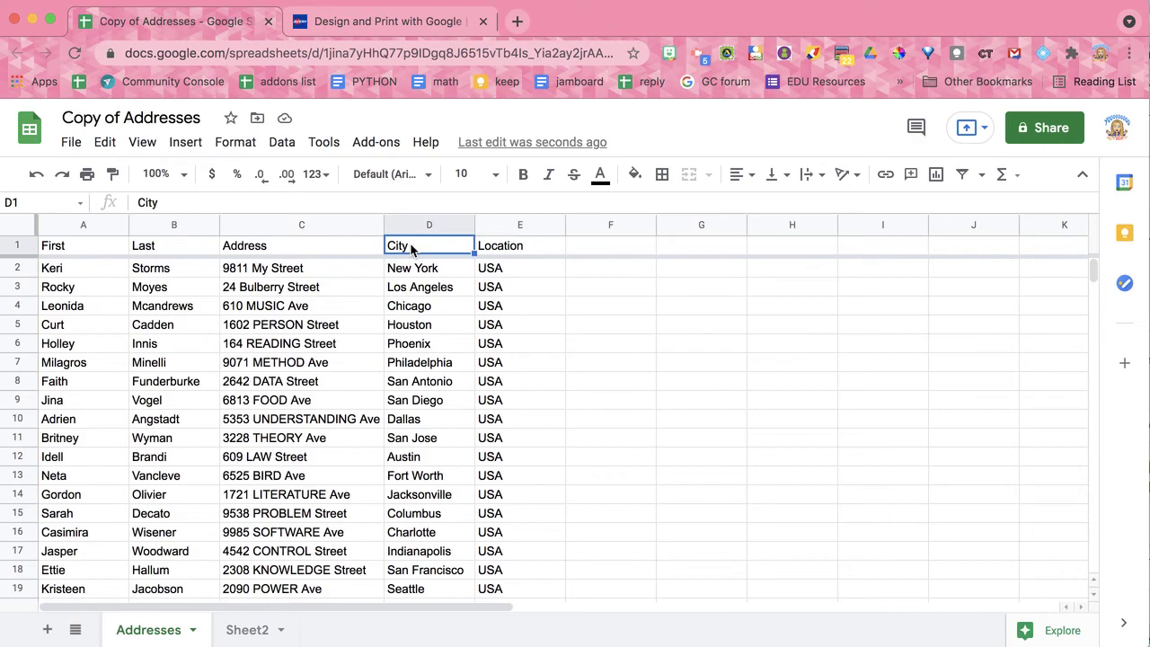
pyautogui.write('town')
pyautogui.press('Return')
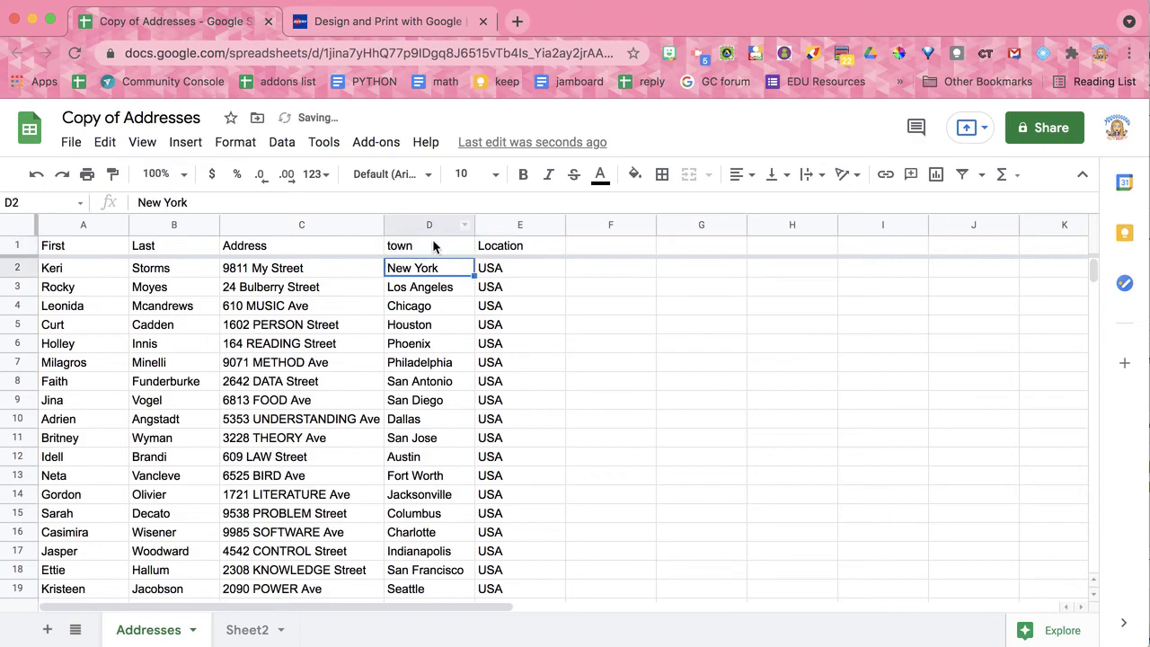
pyautogui.click(433, 246)
pyautogui.write('City')
pyautogui.press('Return')
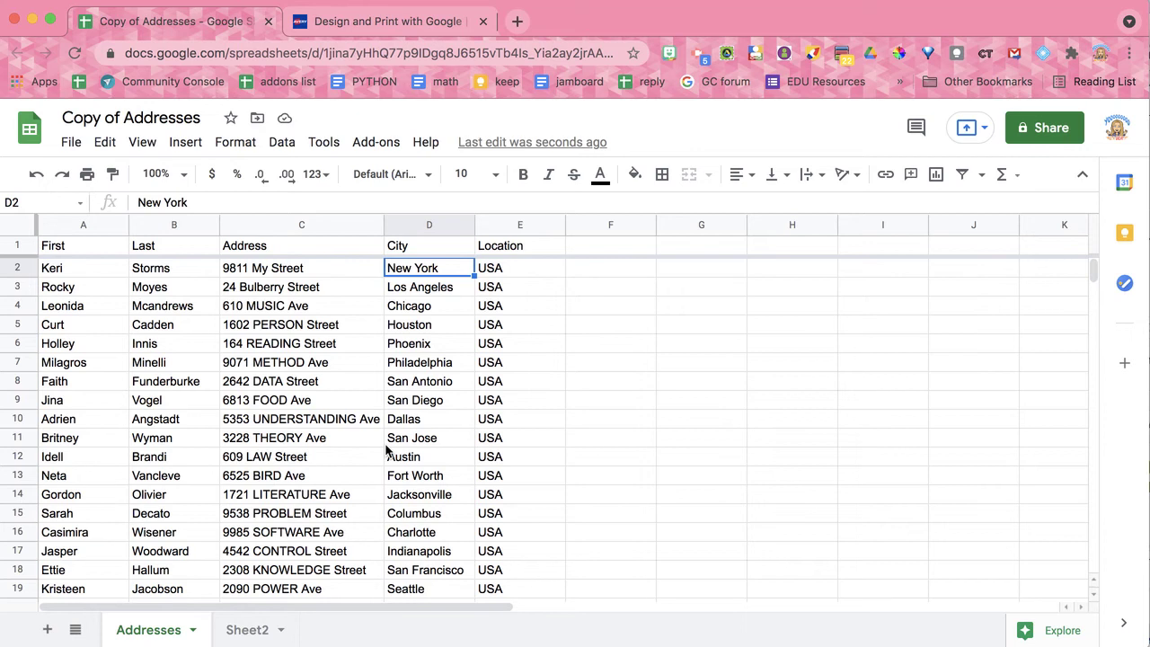
# Launch the Avery online designer, search for 8160, and select the Easy Peel Address Labels template
pyautogui.click(386, 20)
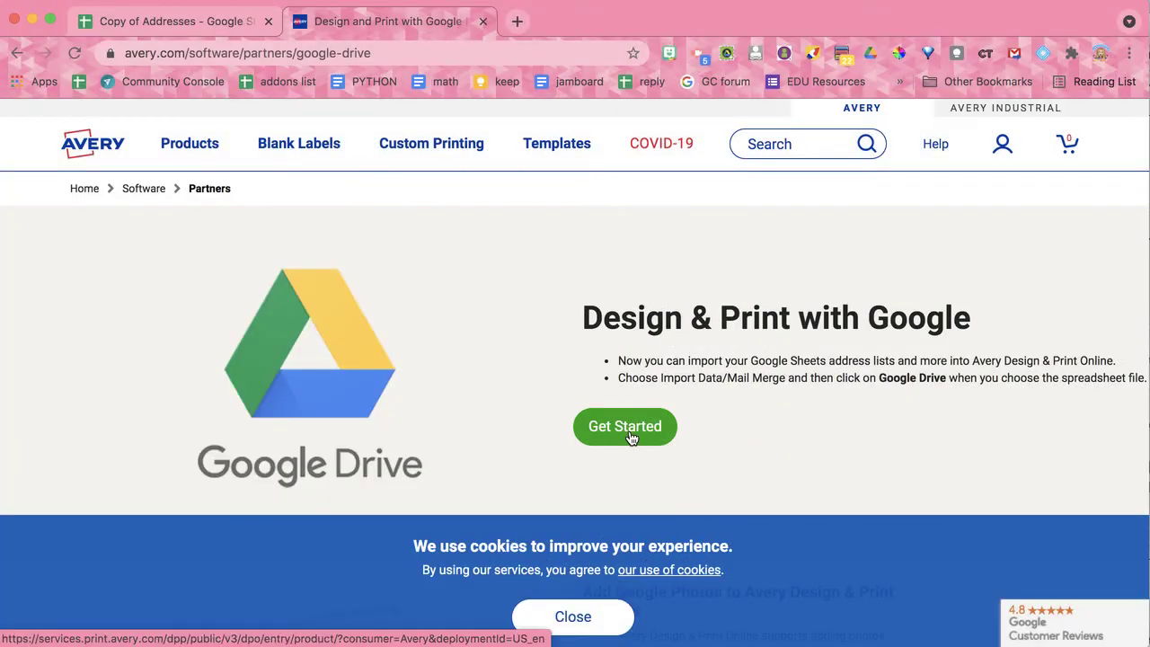
pyautogui.click(631, 438)
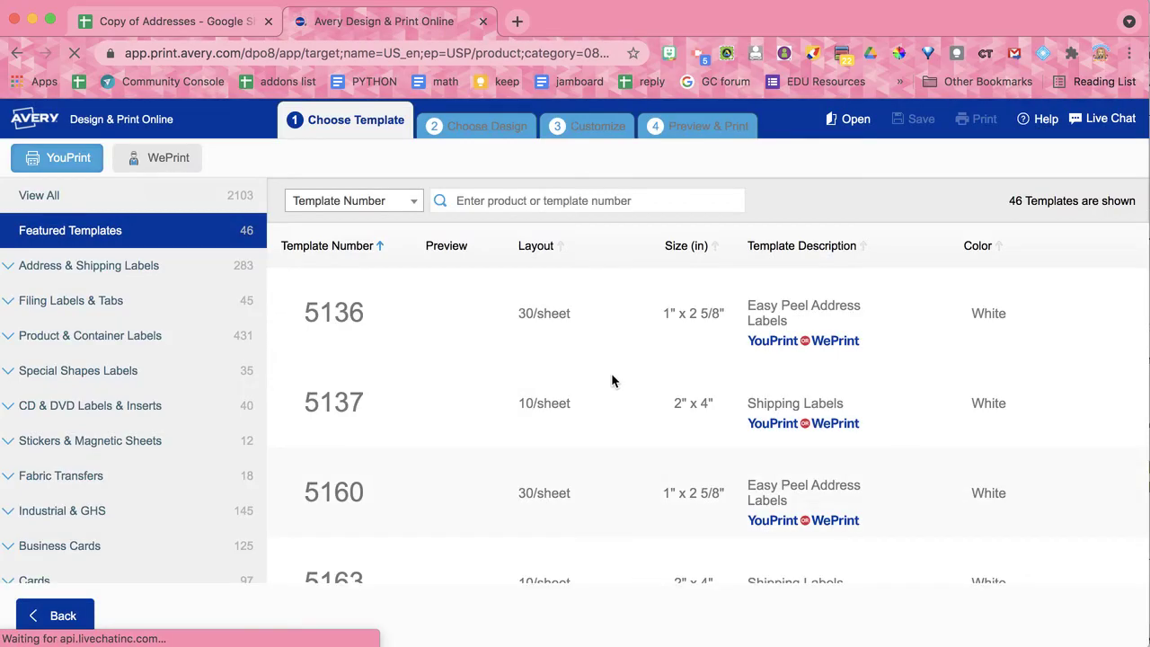
pyautogui.scroll(-5, 568, 508)
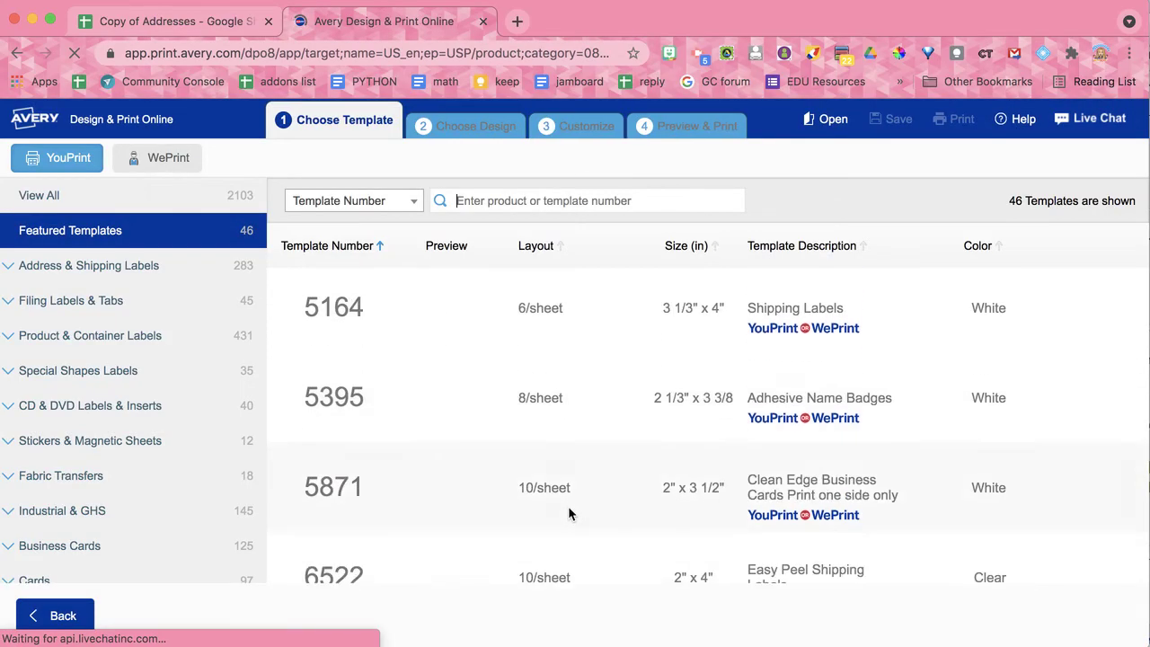
pyautogui.scroll(-10, 568, 506)
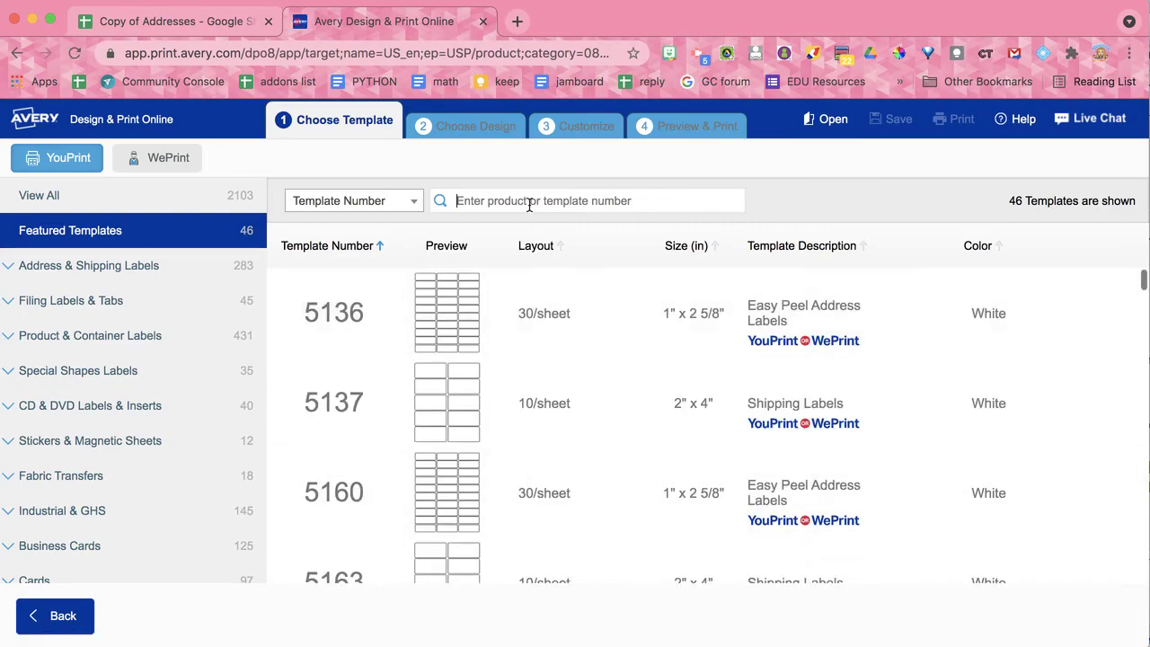
pyautogui.write('8160')
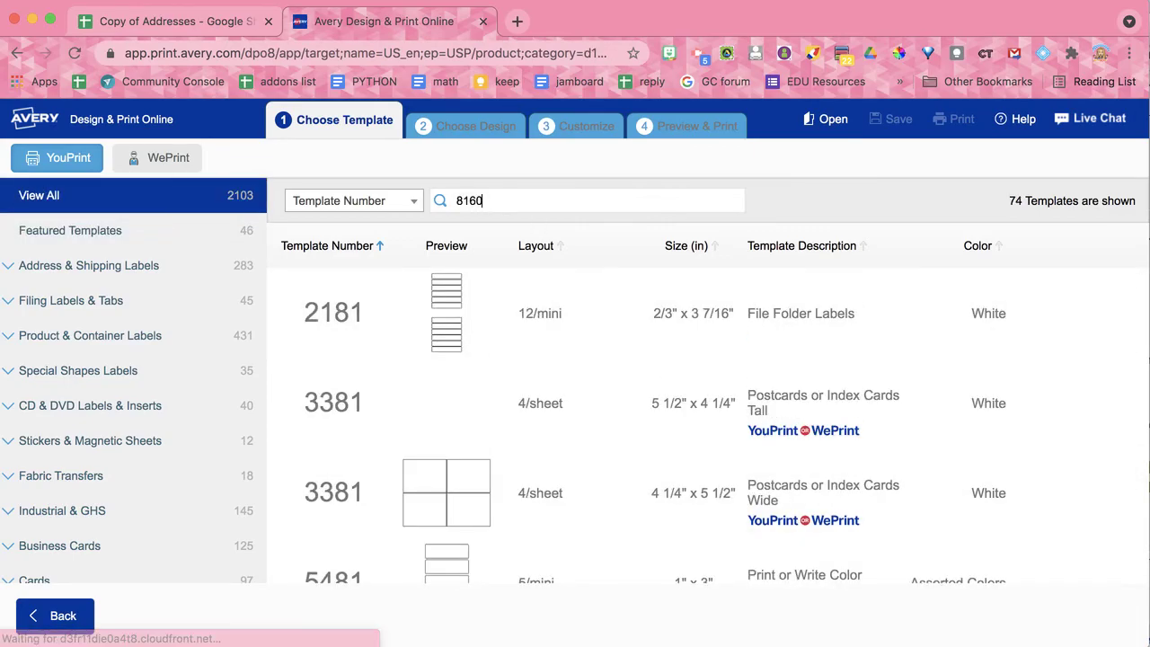
pyautogui.click(624, 315)
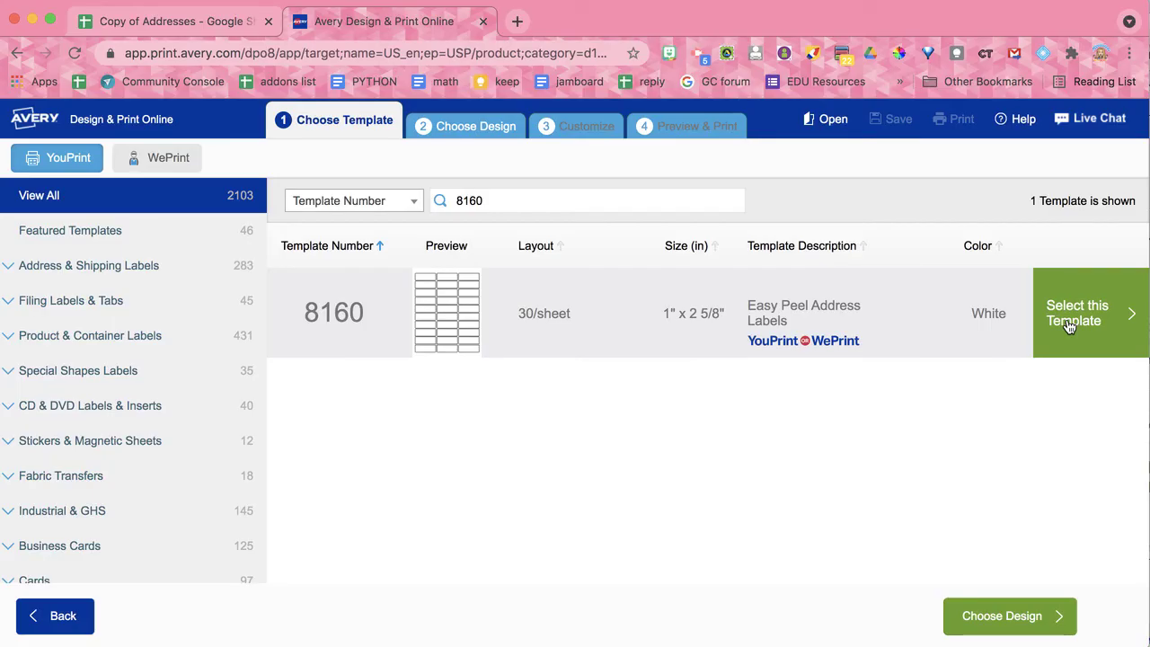
pyautogui.click(1070, 326)
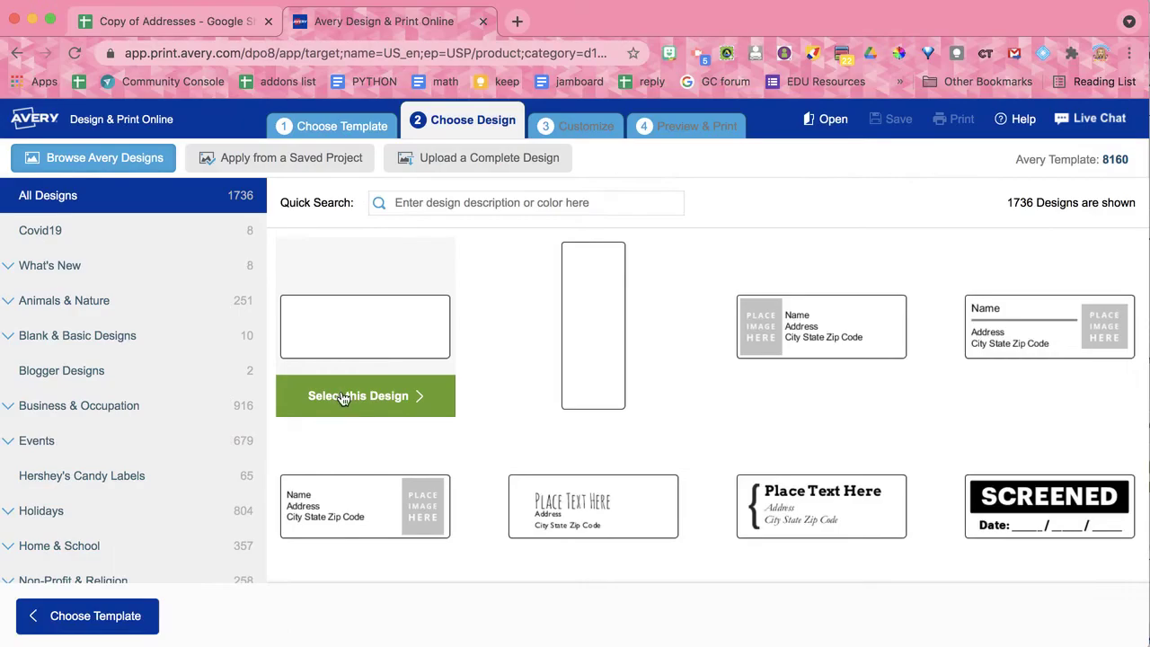
# Choose the blank label design for the 8160 sheet
pyautogui.click(341, 396)
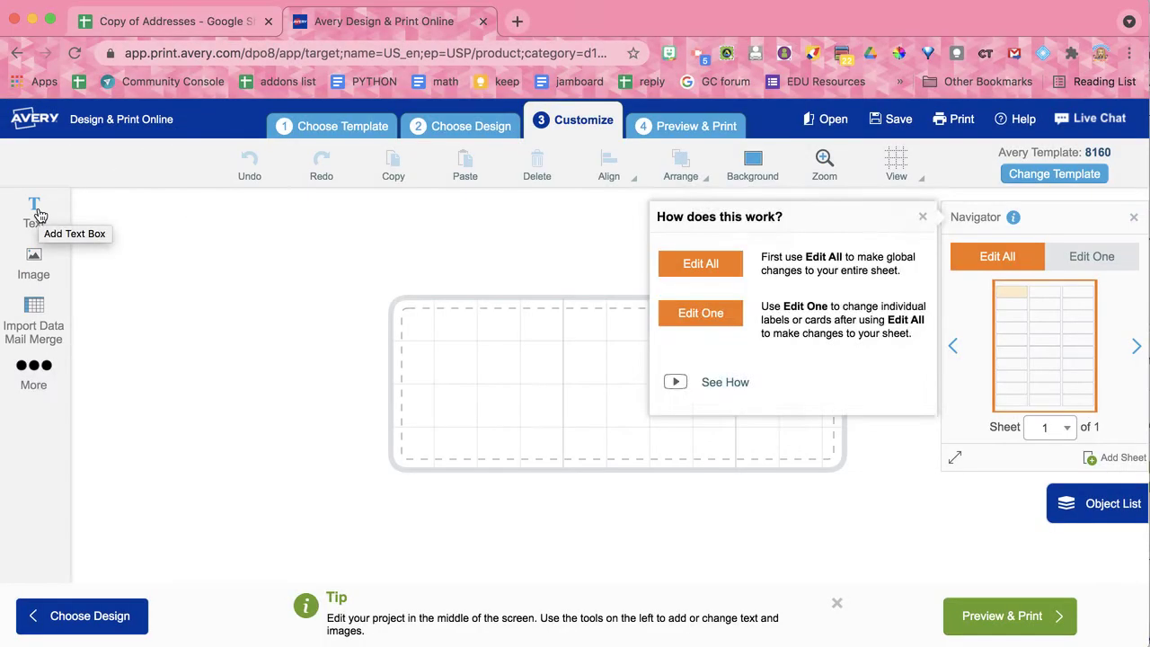
# Add a curved text line reading 'From Alice Keeler' to the label
pyautogui.click(36, 212)
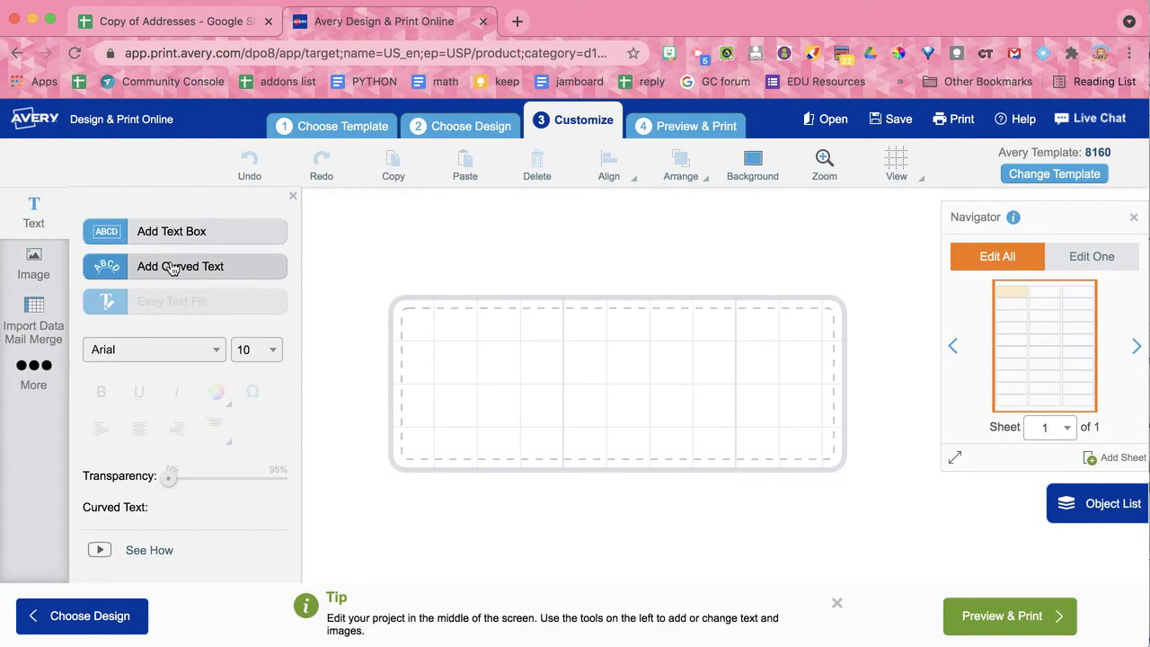
pyautogui.click(174, 267)
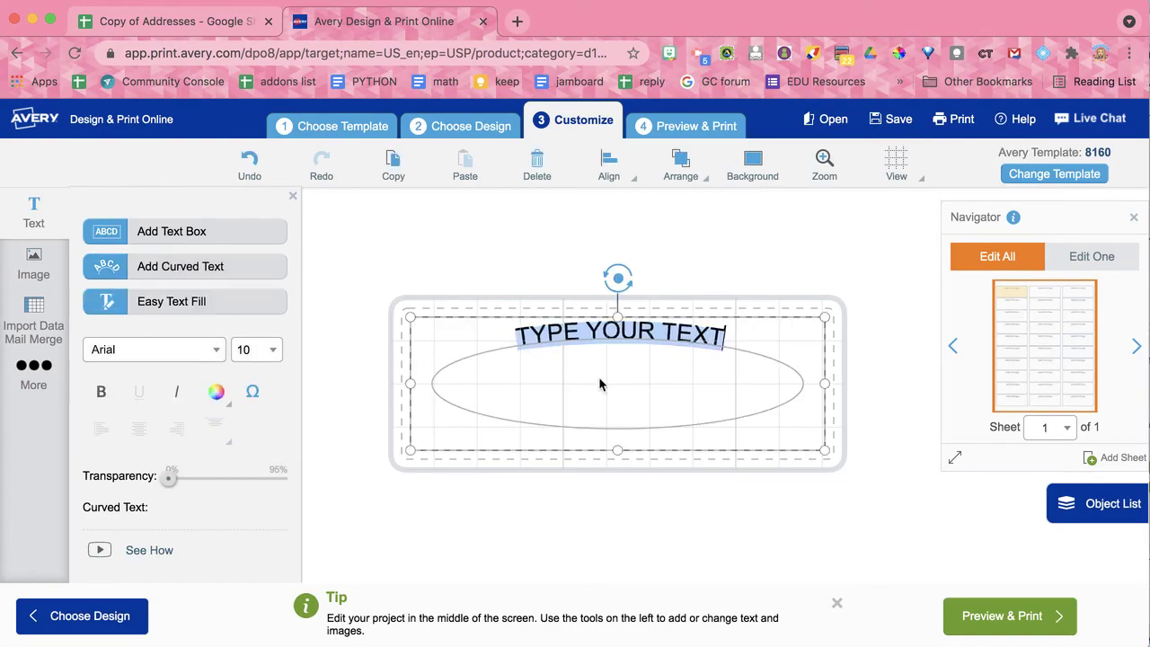
pyautogui.write('From Alice K')
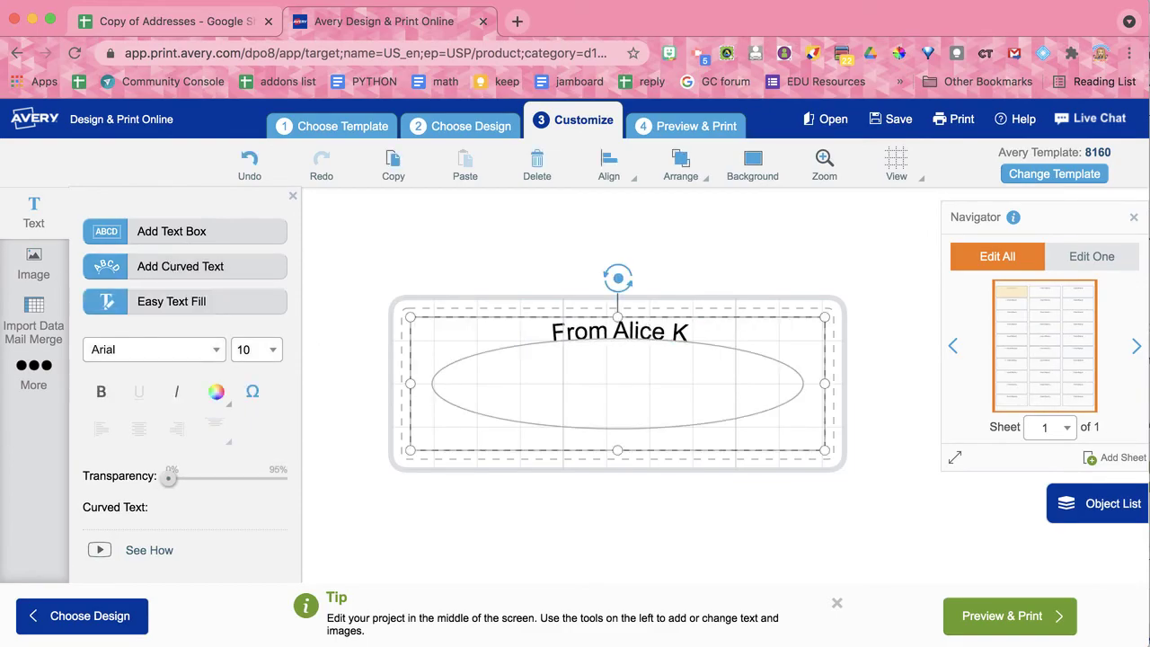
pyautogui.write('eeler')
# Set the curved text to the Andy font at size 12 and deselect it
pyautogui.click(214, 351)
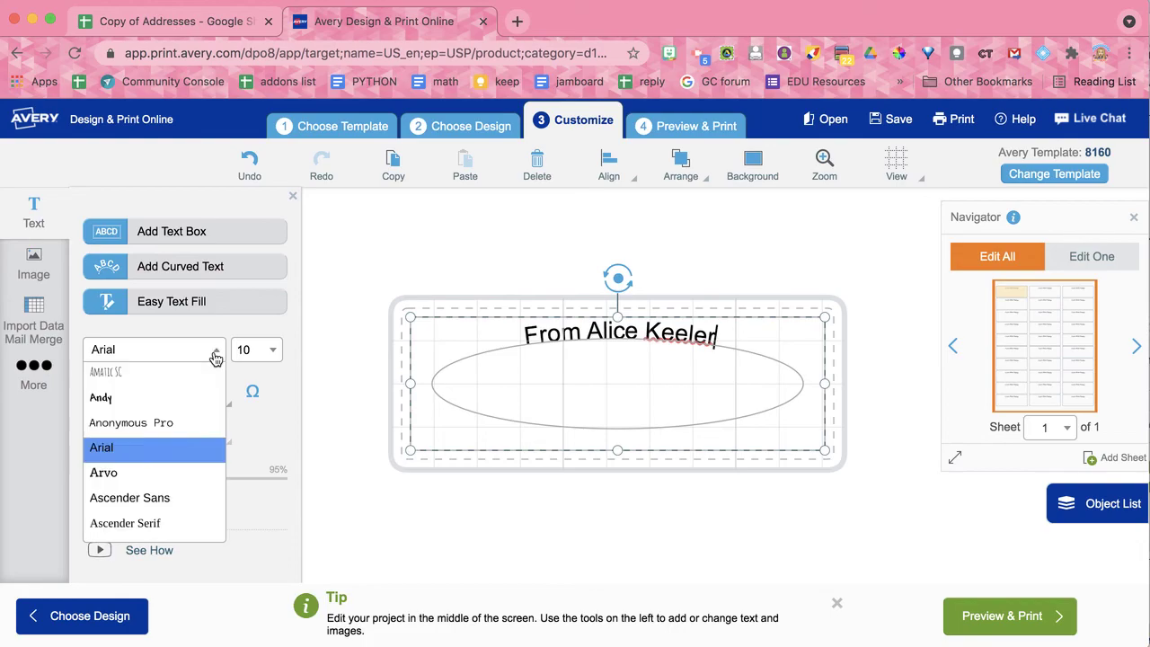
pyautogui.click(171, 398)
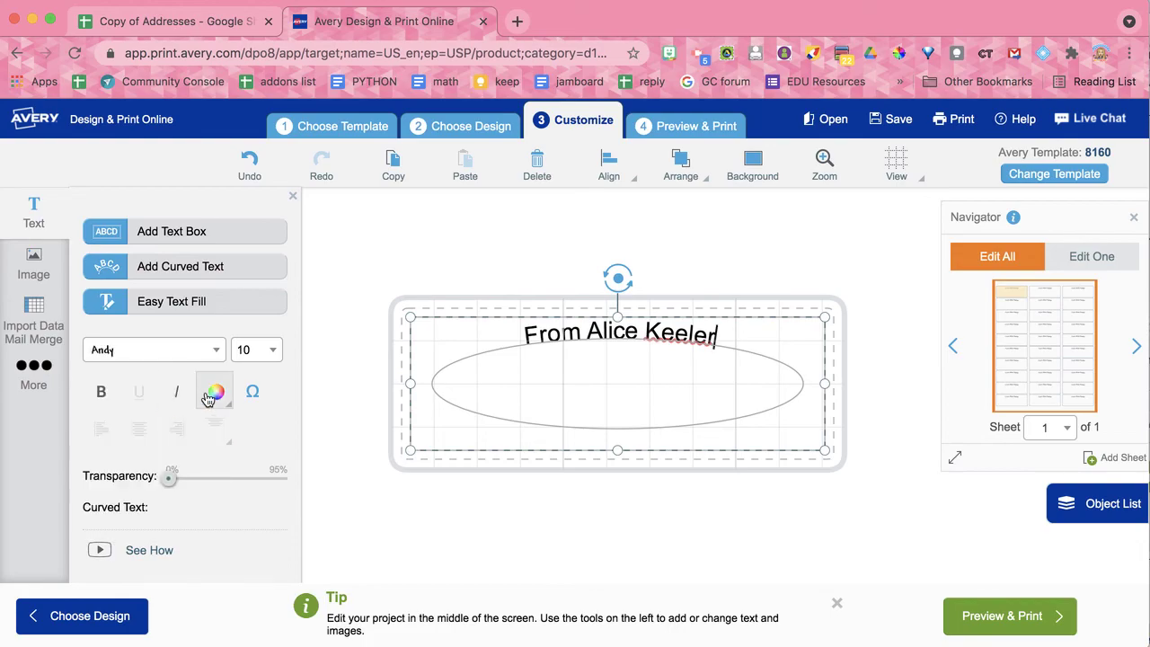
pyautogui.tripleClick(653, 336)
pyautogui.click(170, 351)
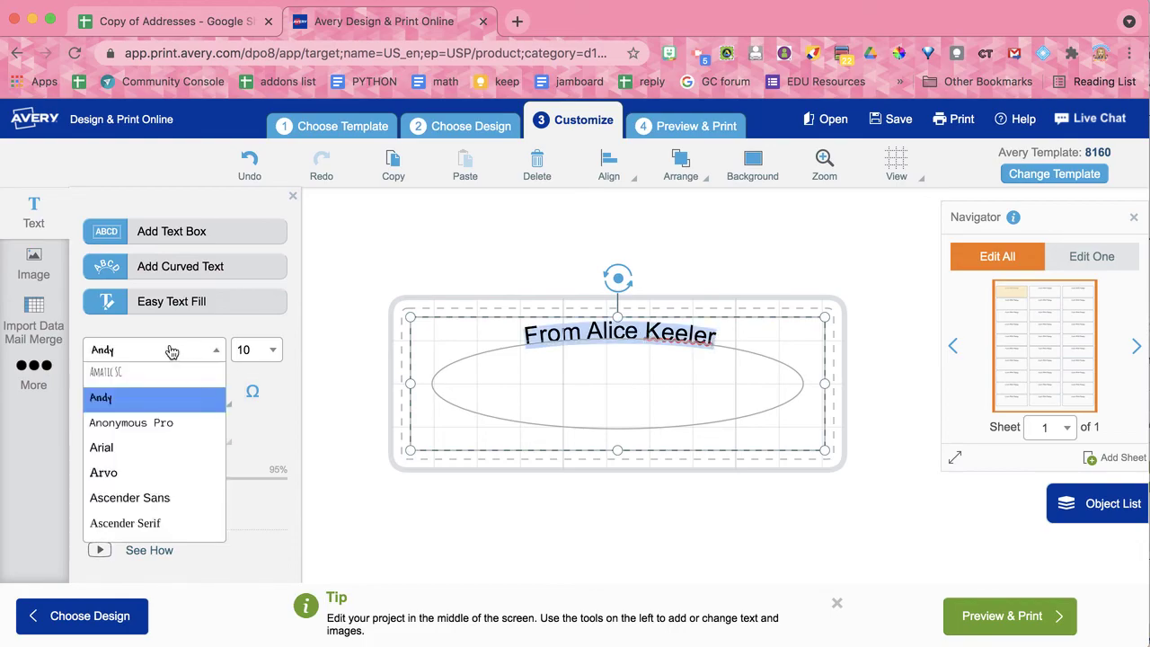
pyautogui.click(150, 407)
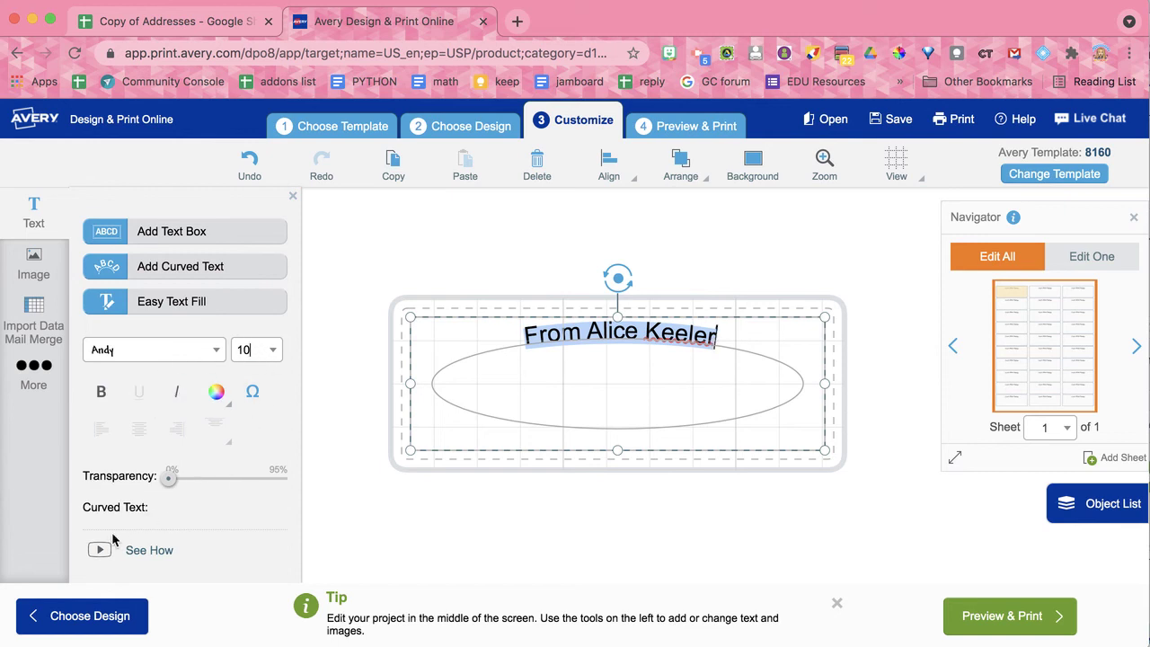
pyautogui.click(273, 350)
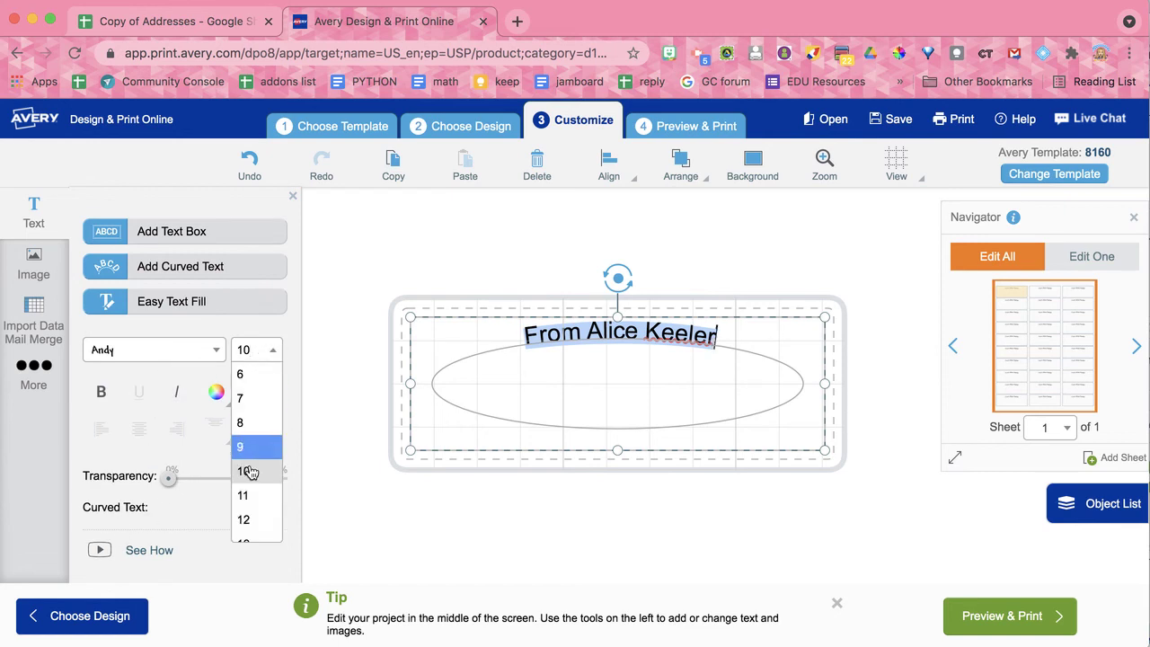
pyautogui.click(248, 520)
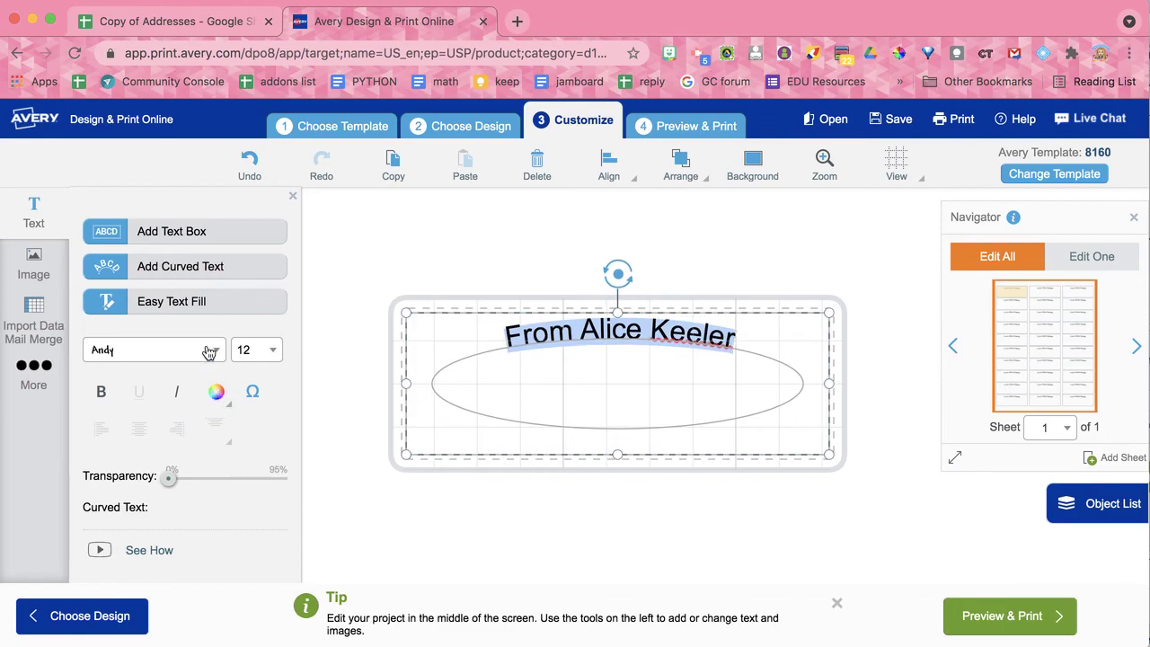
pyautogui.click(151, 355)
pyautogui.click(309, 438)
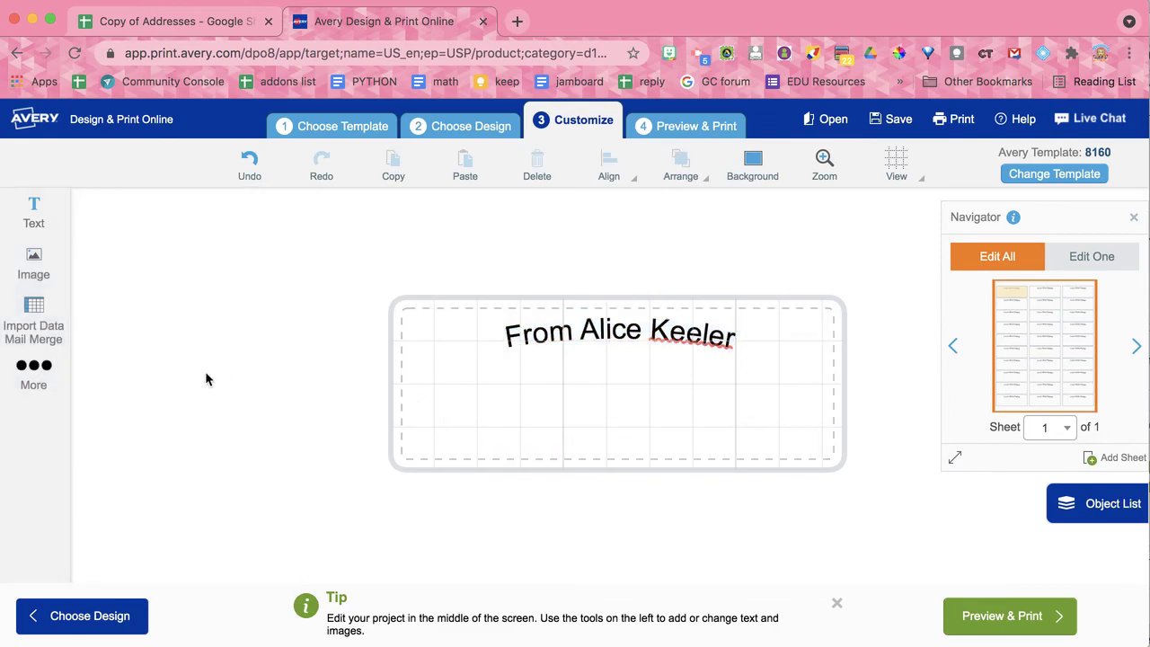
# Upload the Schoolytics logo PNG from Downloads and shrink it to 0.5833 × 0.3281 inch at the left
pyautogui.click(37, 260)
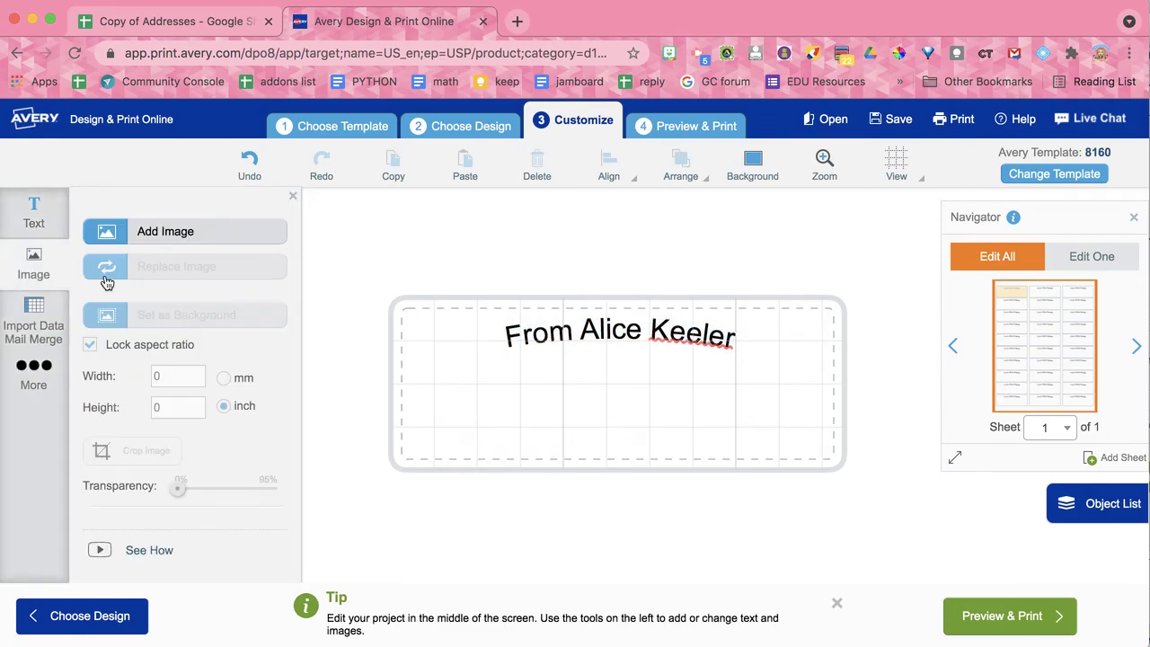
pyautogui.click(176, 231)
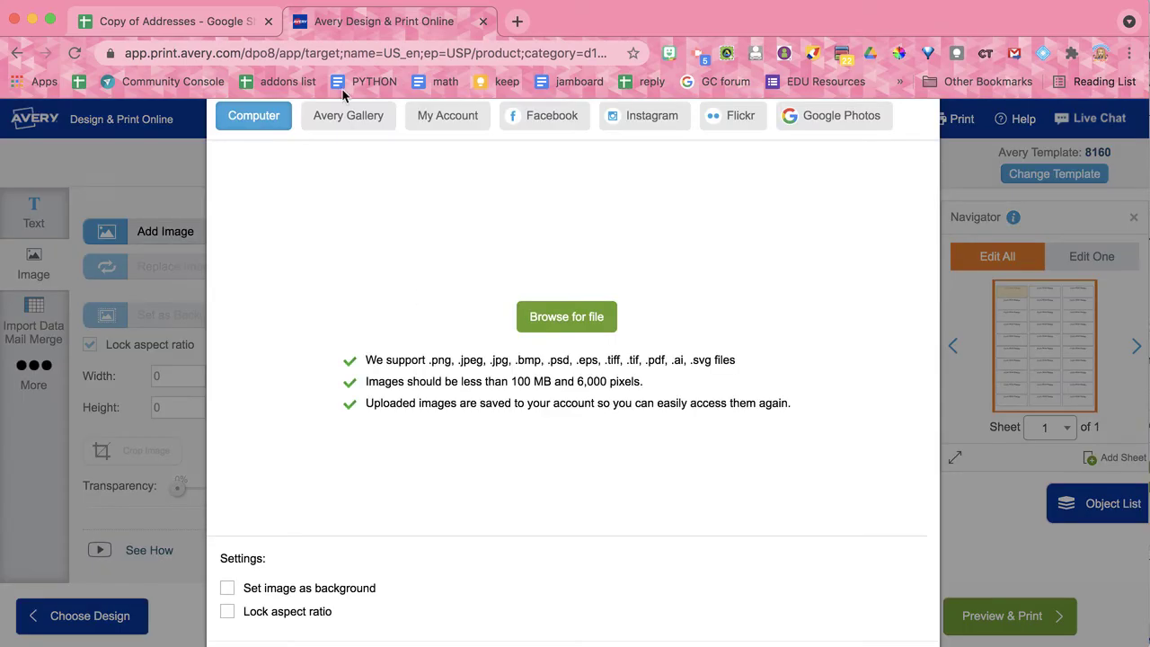
pyautogui.click(596, 316)
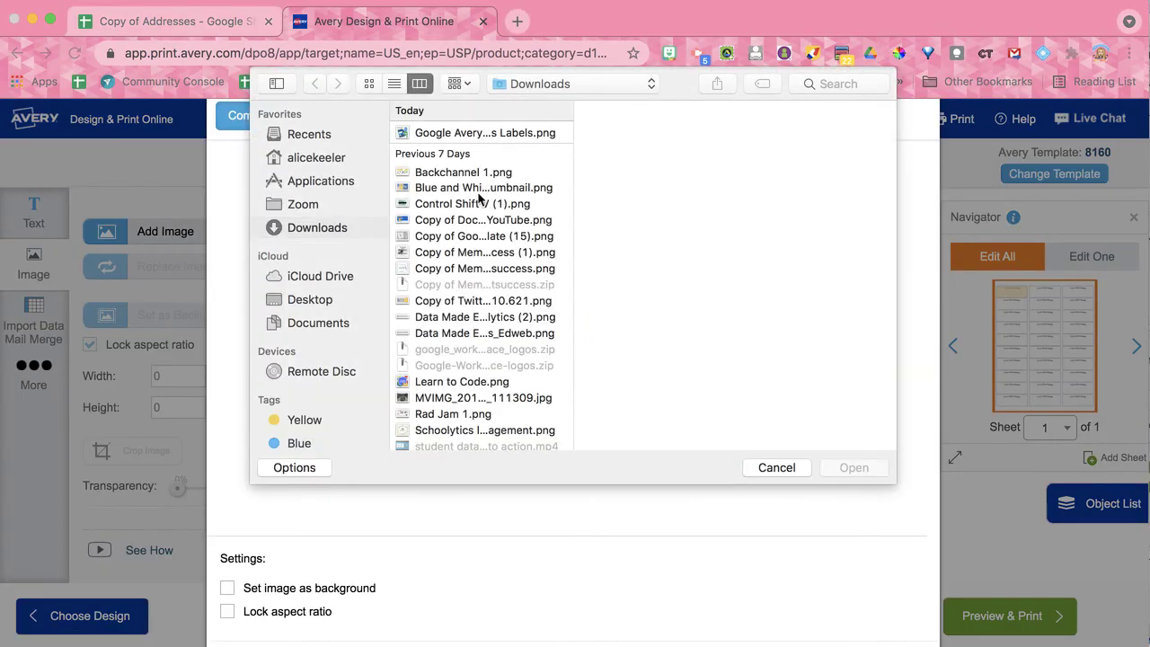
pyautogui.doubleClick(472, 205)
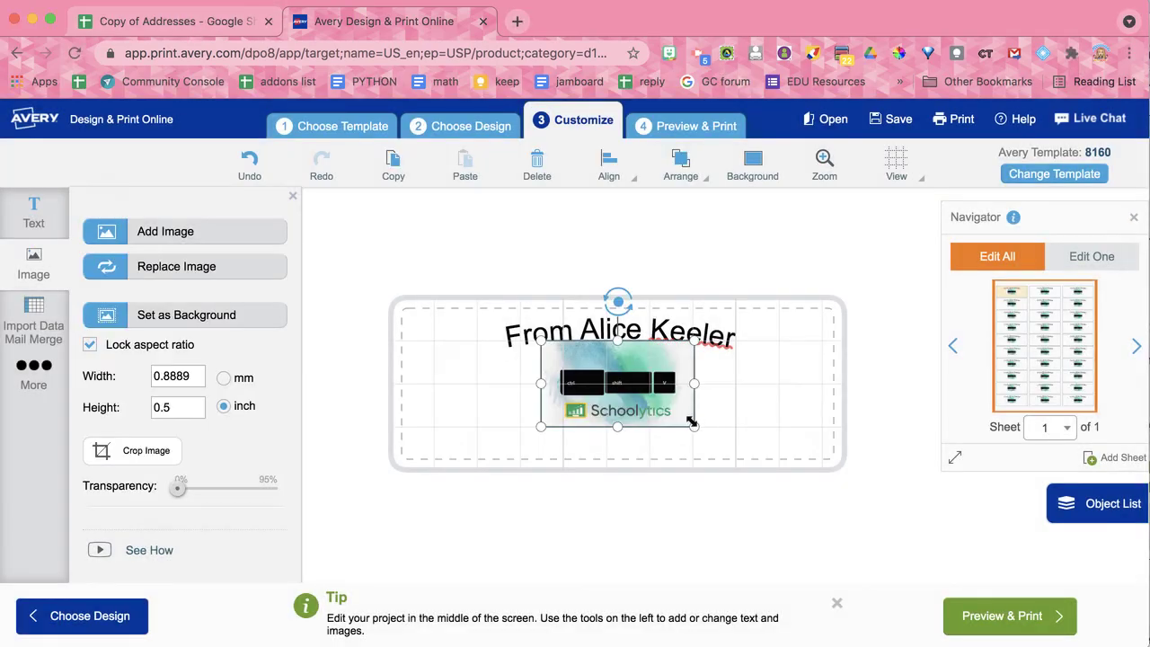
pyautogui.moveTo(693, 427); pyautogui.dragTo(492, 399)
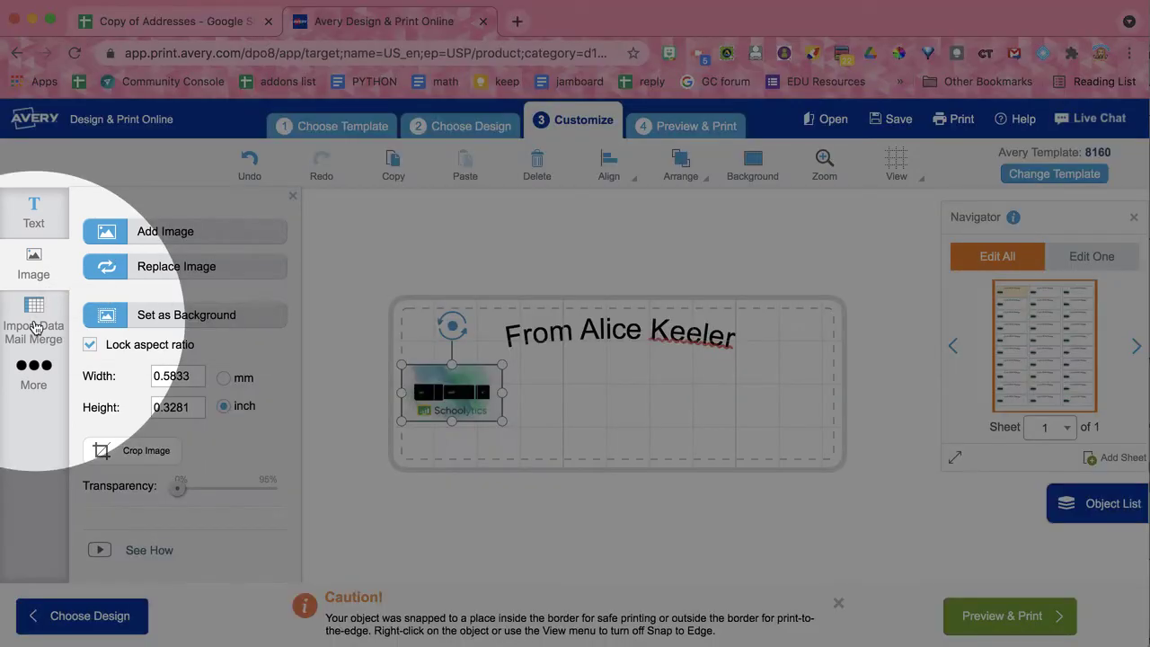
# Open Import Data | Mail Merge and start a spreadsheet import
pyautogui.click(35, 329)
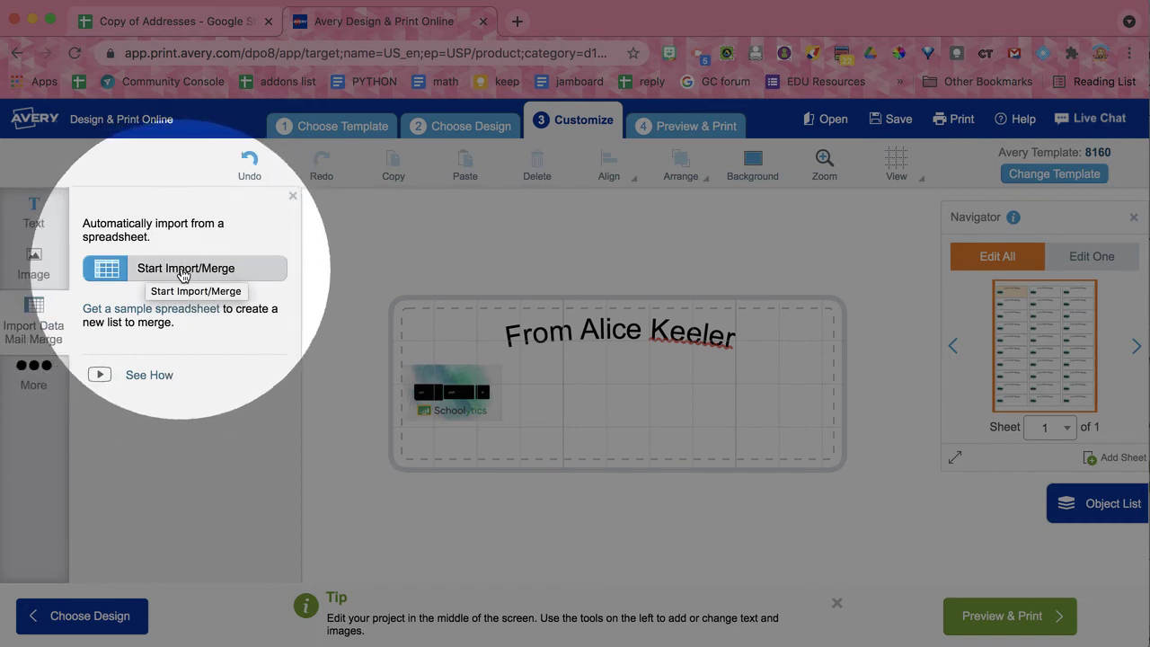
pyautogui.click(182, 274)
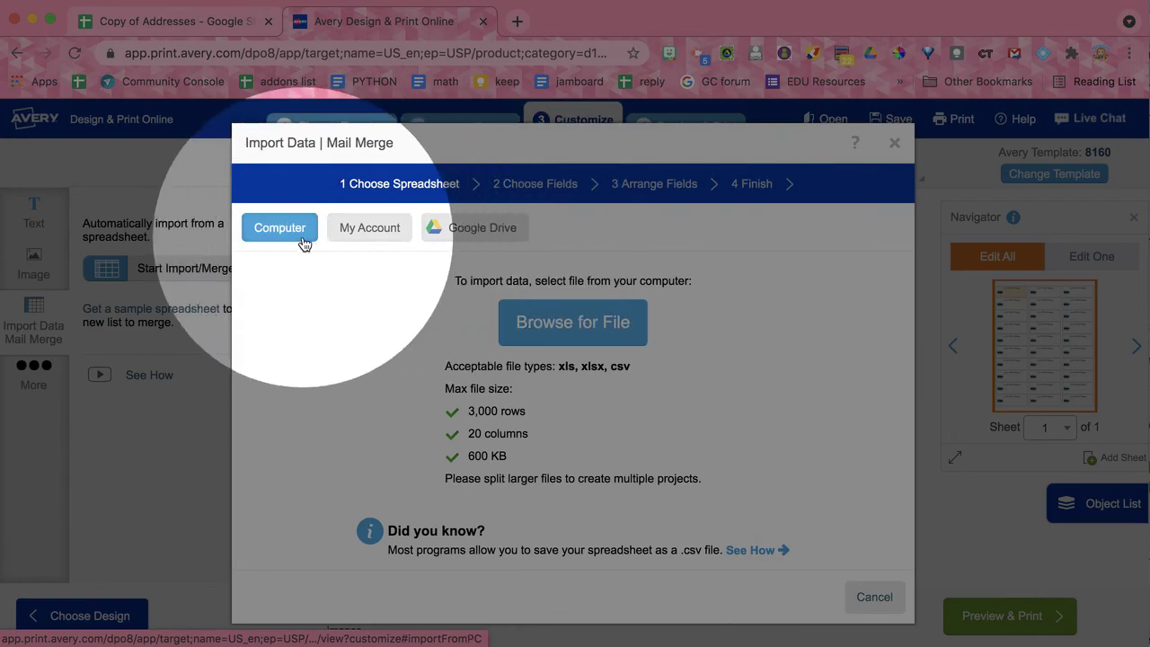
# Choose Google Drive as the source and select the Copy of Addresses spreadsheet
pyautogui.click(483, 232)
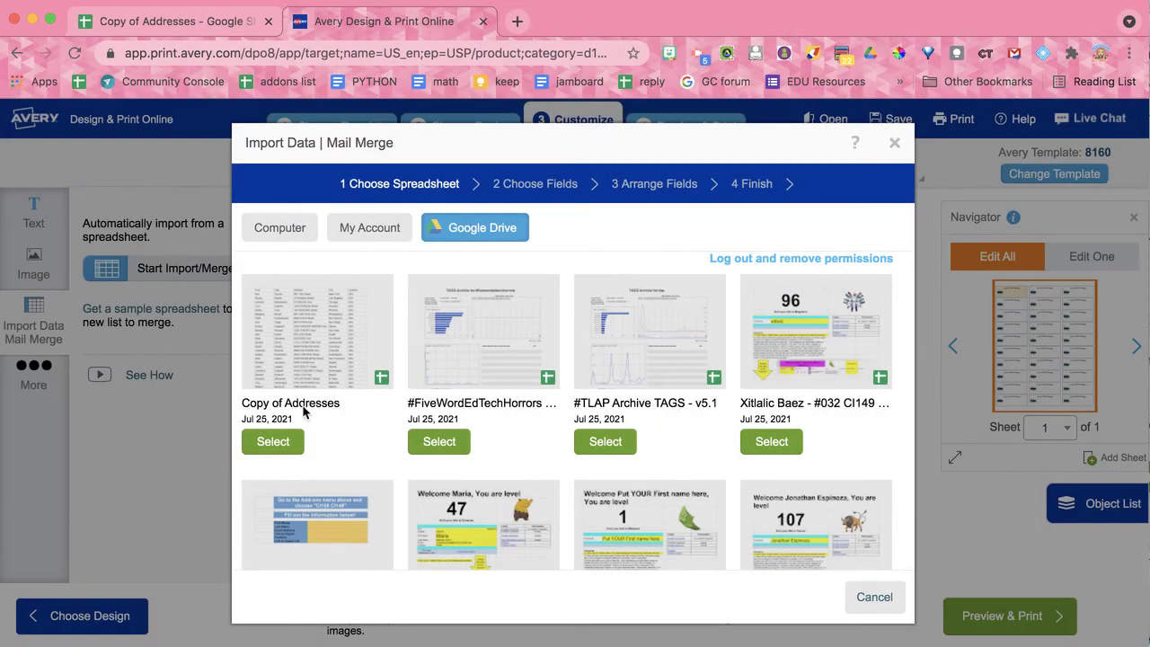
pyautogui.click(282, 442)
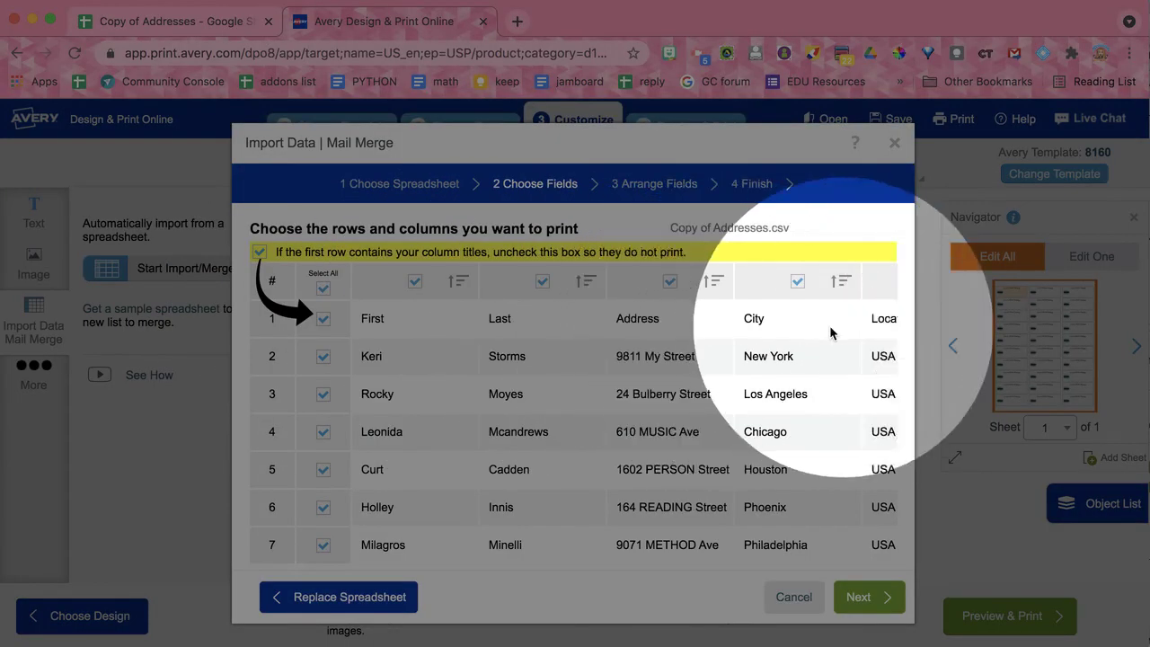
# Exclude the header row from the labels and continue to the Arrange Fields step
pyautogui.click(322, 324)
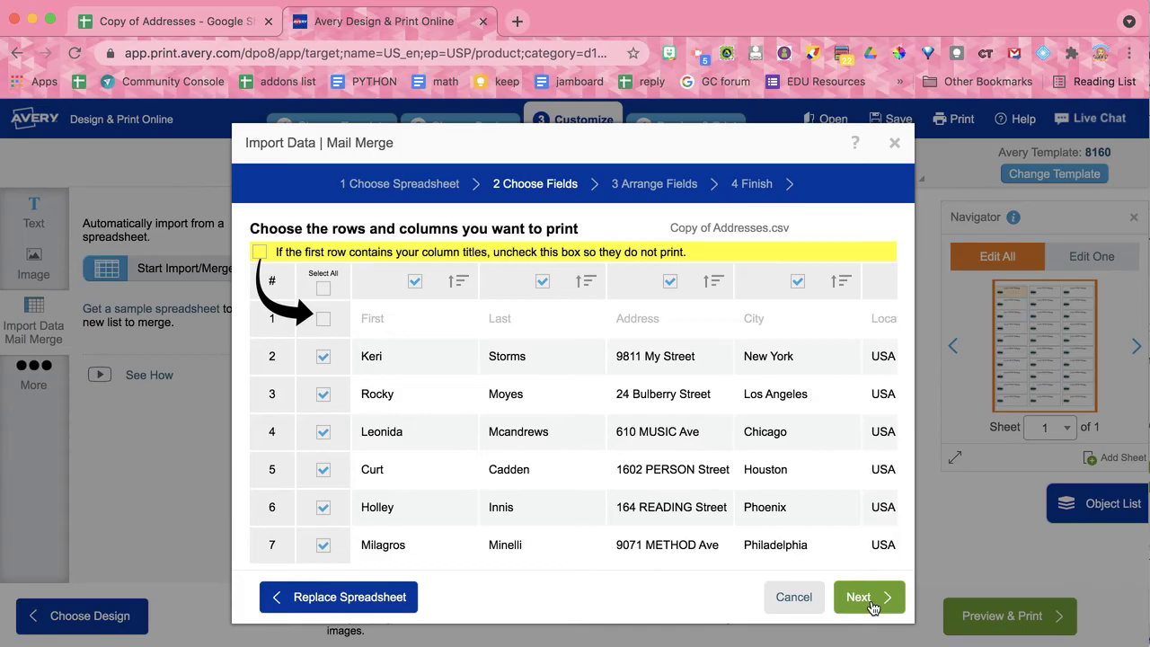
pyautogui.click(863, 598)
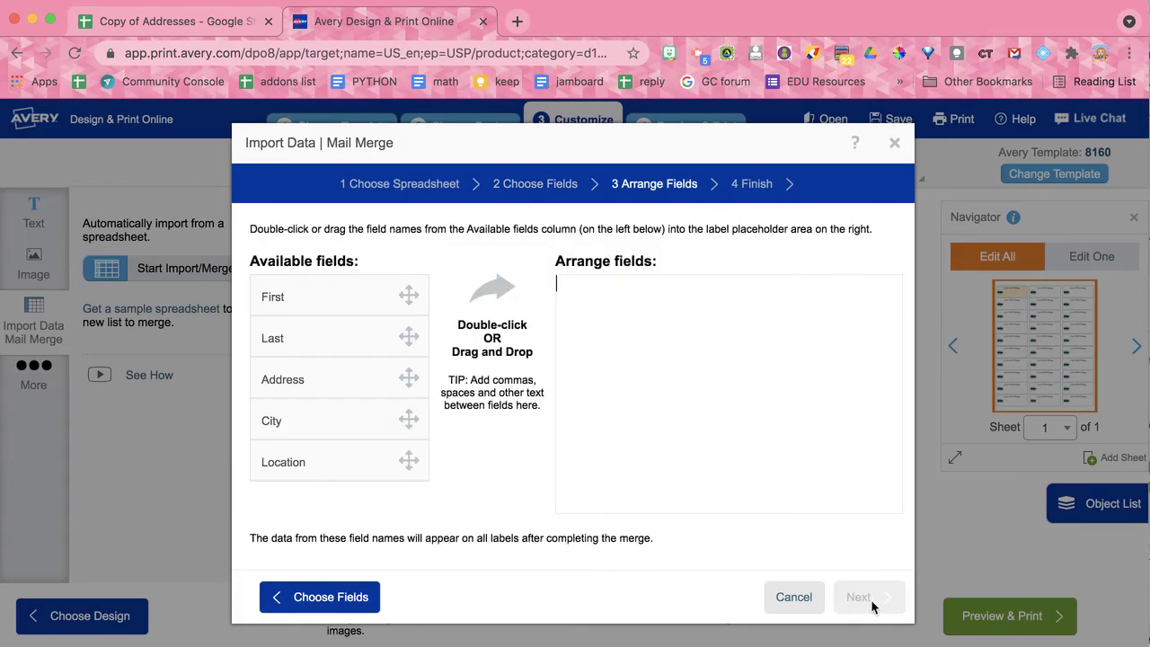
# Arrange the merge fields as First Last, then Address, then City Location on three lines
pyautogui.doubleClick(371, 308)
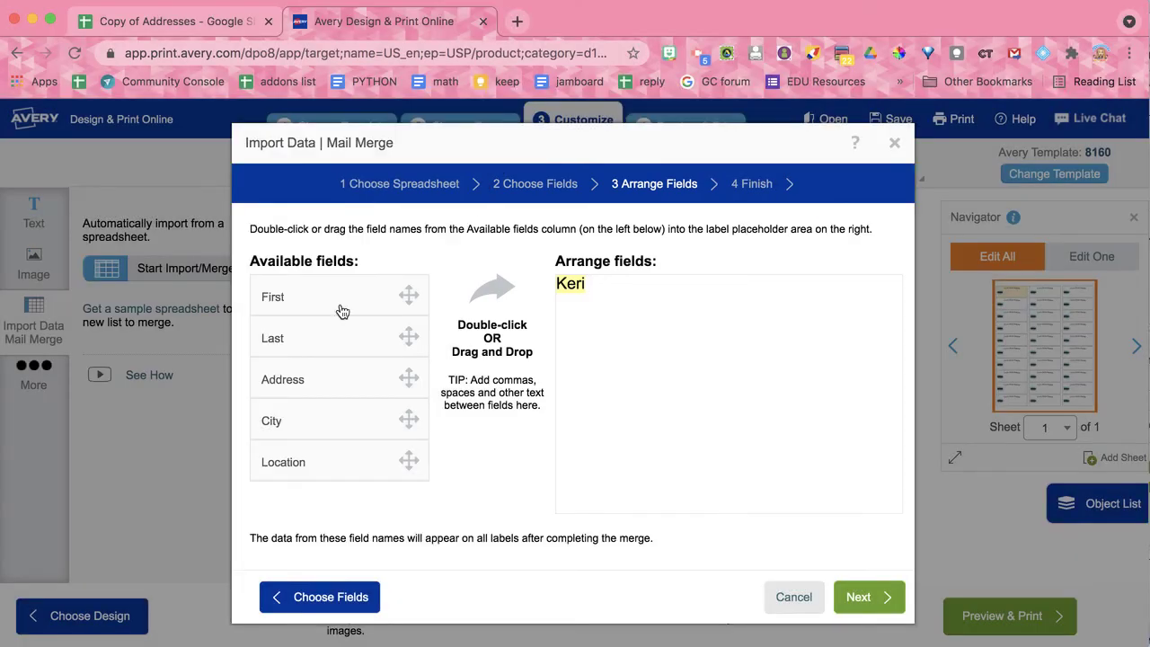
pyautogui.doubleClick(312, 337)
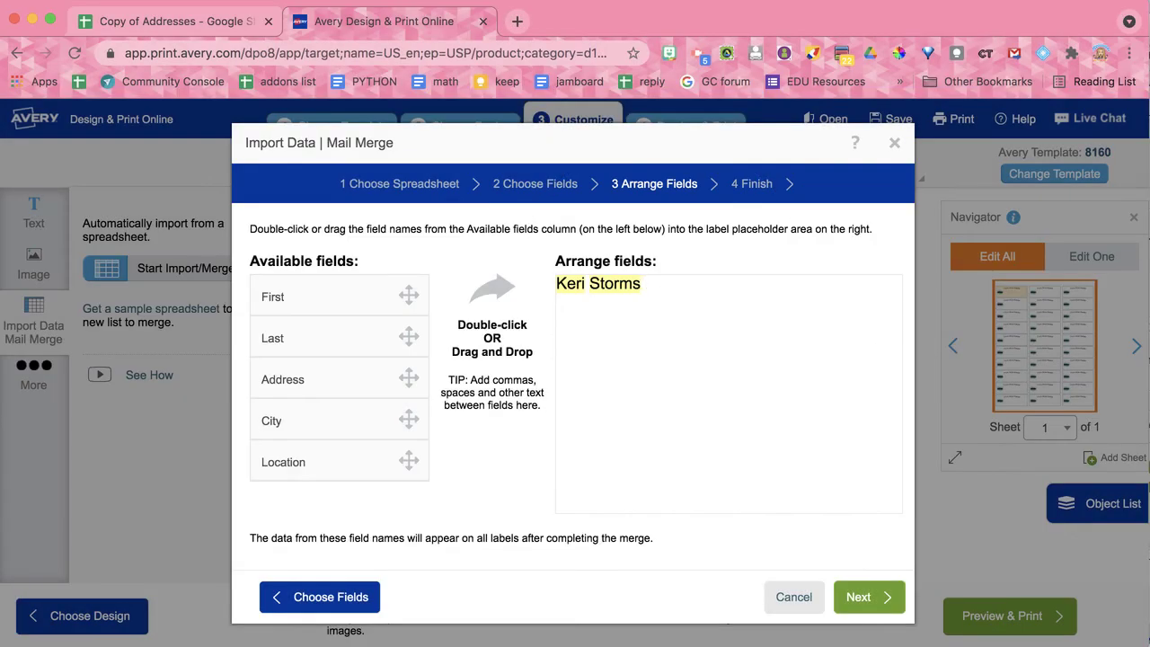
pyautogui.doubleClick(315, 388)
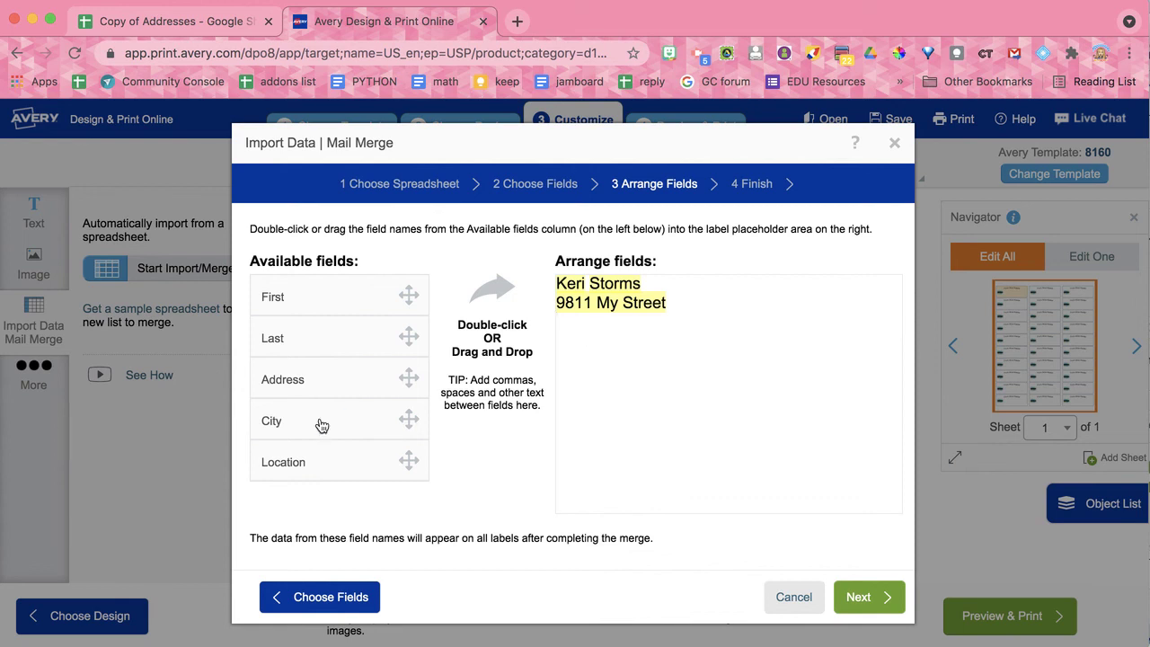
pyautogui.moveTo(320, 425); pyautogui.dragTo(562, 329)
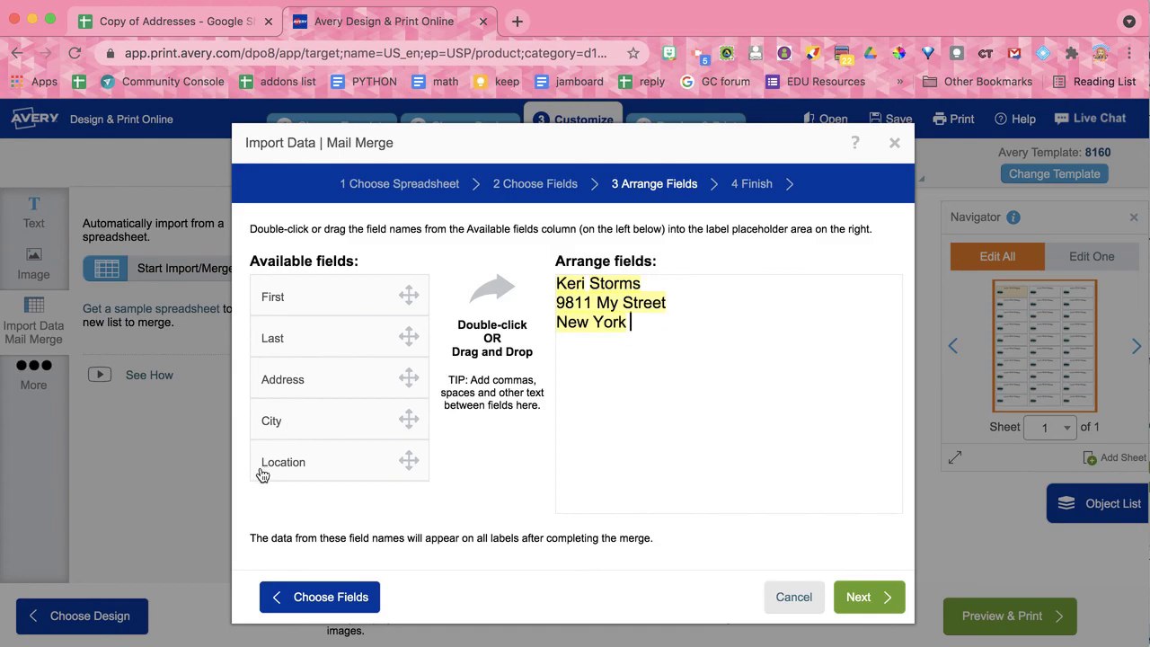
pyautogui.moveTo(262, 474); pyautogui.dragTo(652, 334)
pyautogui.click(877, 602)
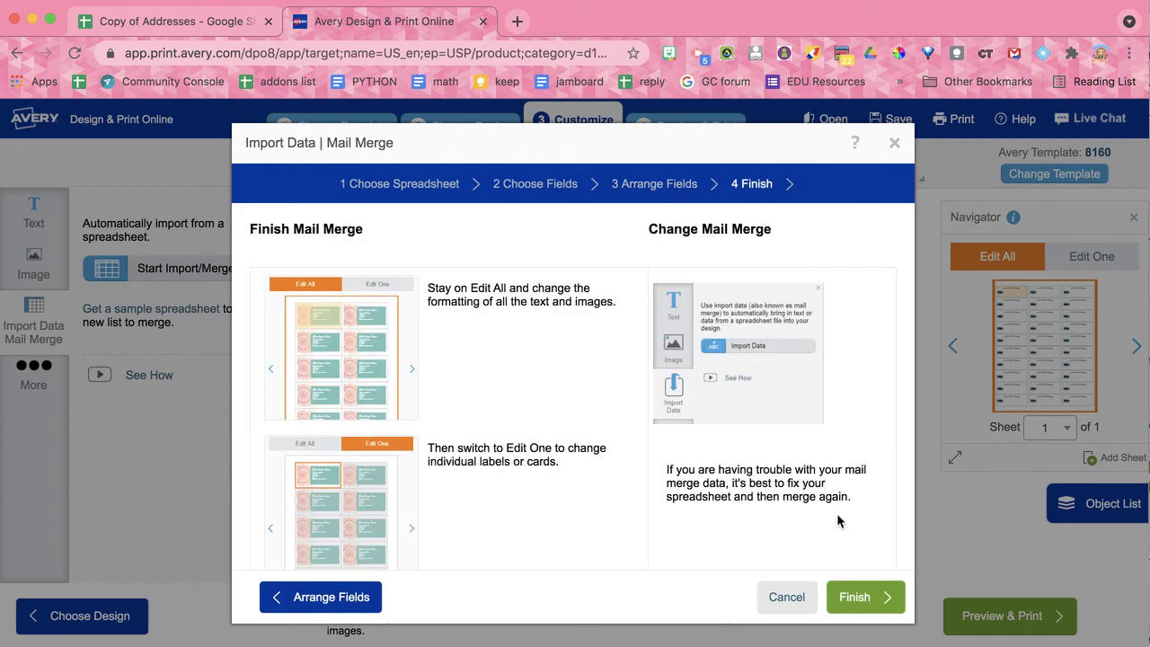
# Complete the merge and drag the address block below 'From Alice Keeler', beside the logo
pyautogui.click(859, 597)
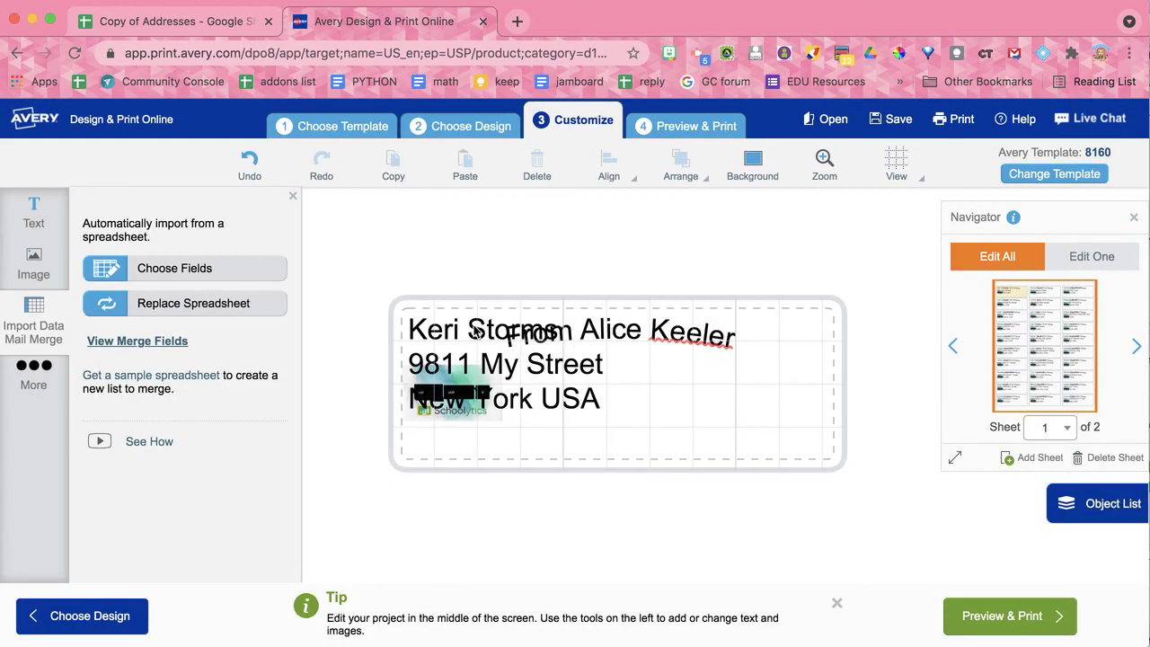
pyautogui.click(477, 333)
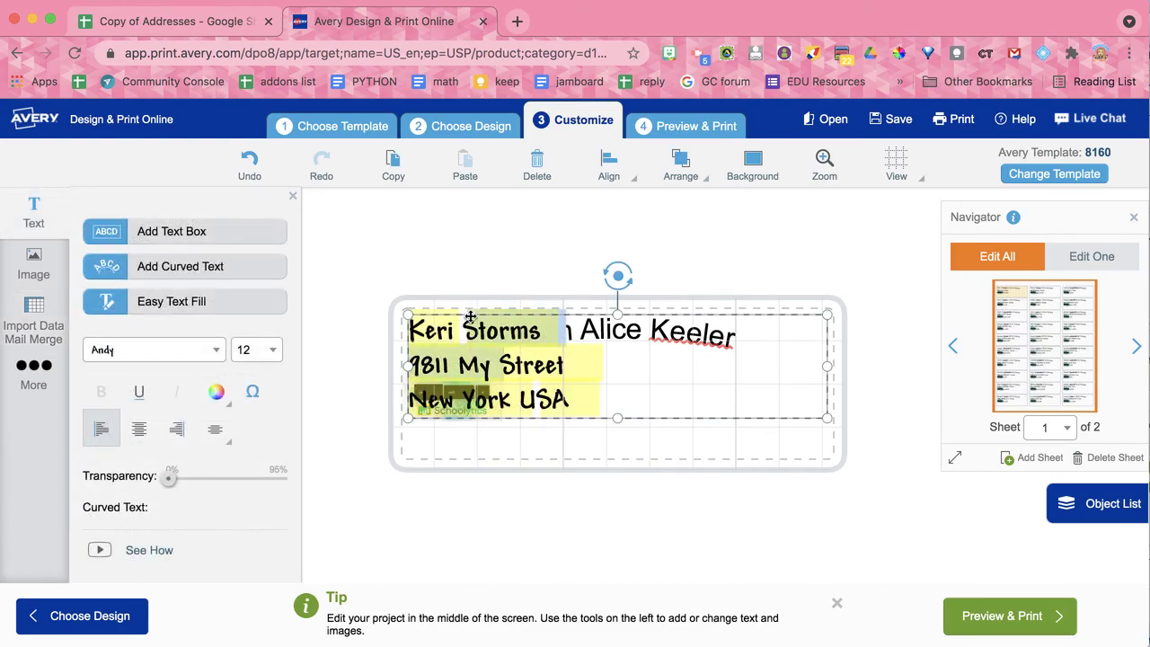
pyautogui.moveTo(470, 317); pyautogui.dragTo(609, 351)
pyautogui.click(606, 536)
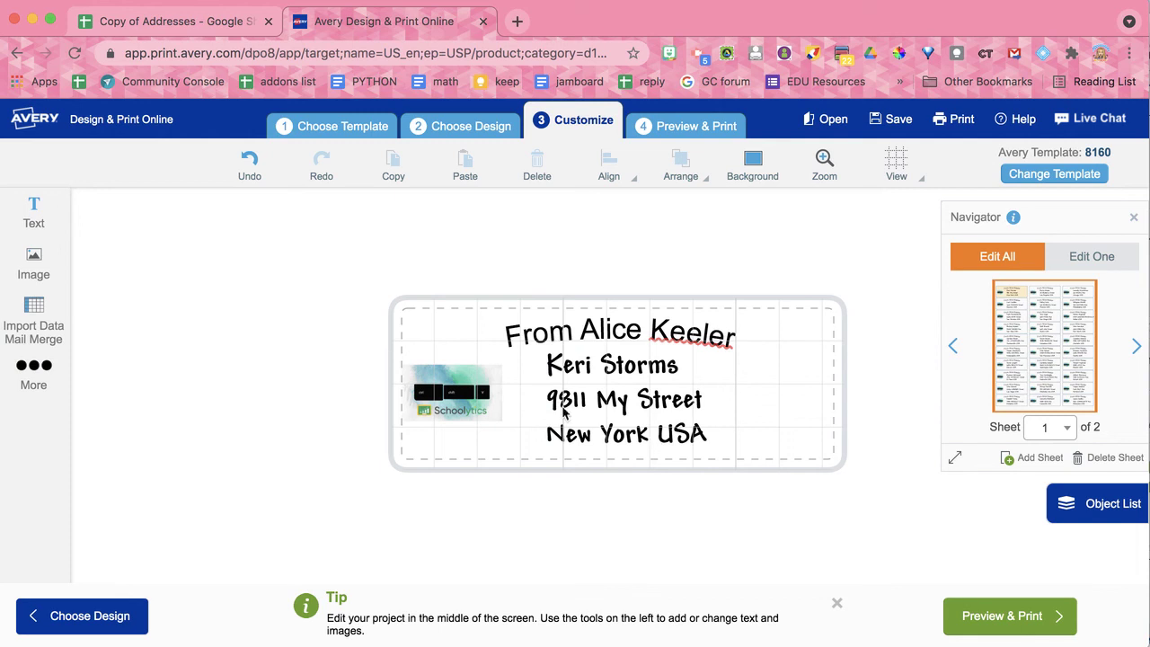
# Check the placement of the logo, 'From Alice Keeler' text and address block
pyautogui.click(489, 401)
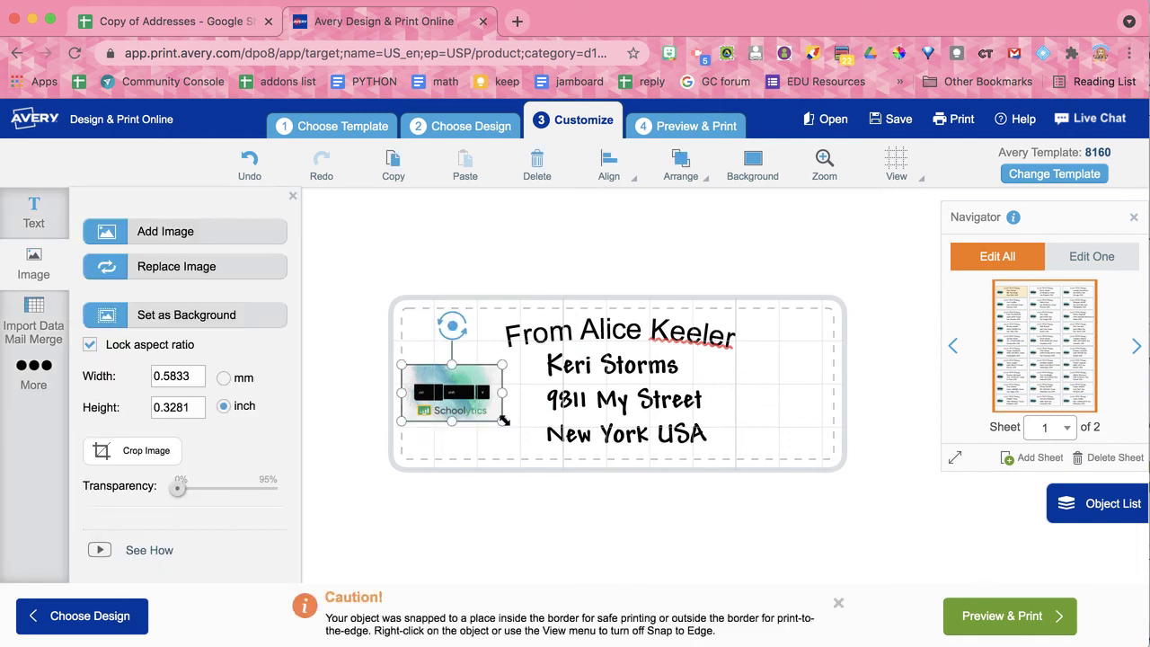
pyautogui.click(599, 334)
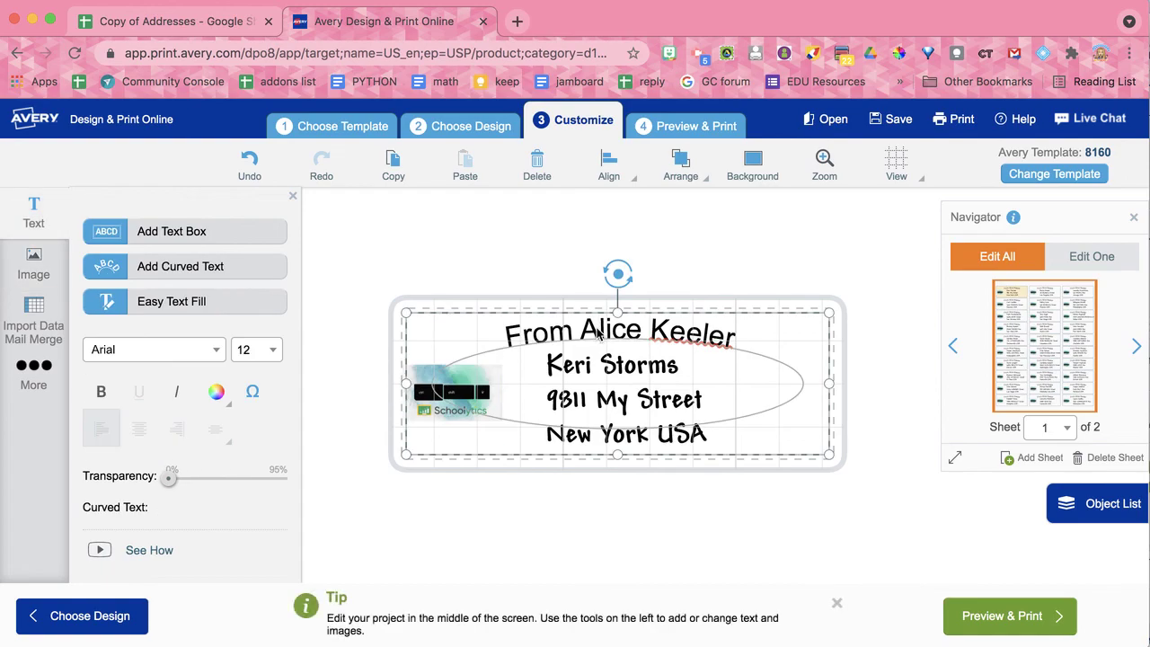
pyautogui.click(635, 440)
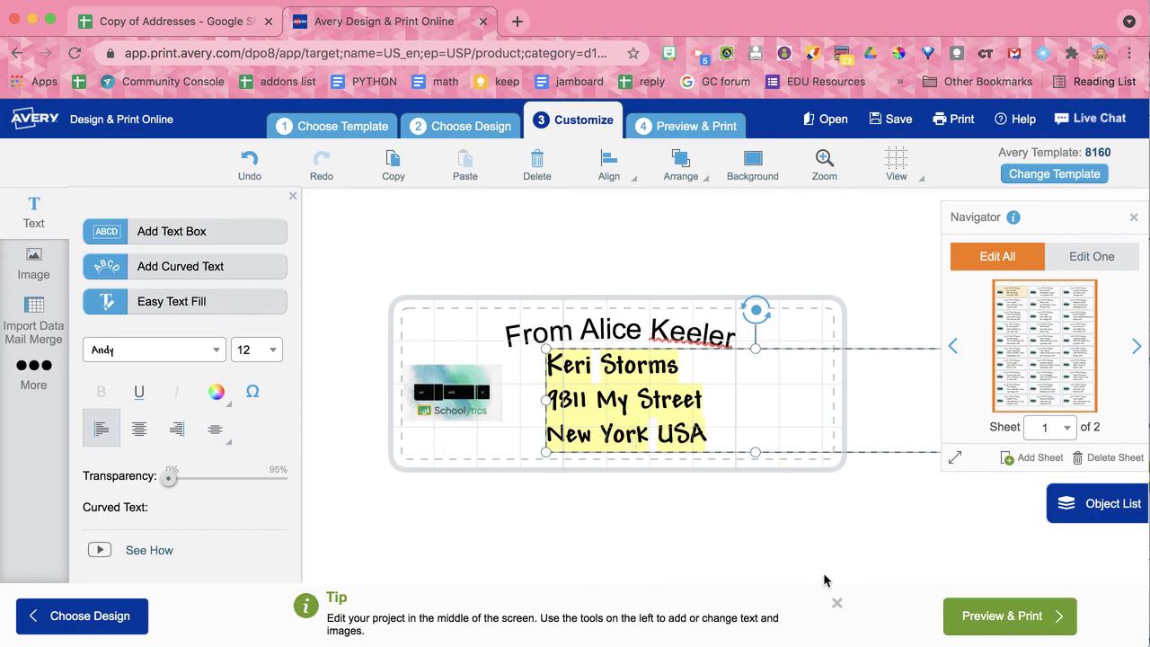
pyautogui.click(972, 612)
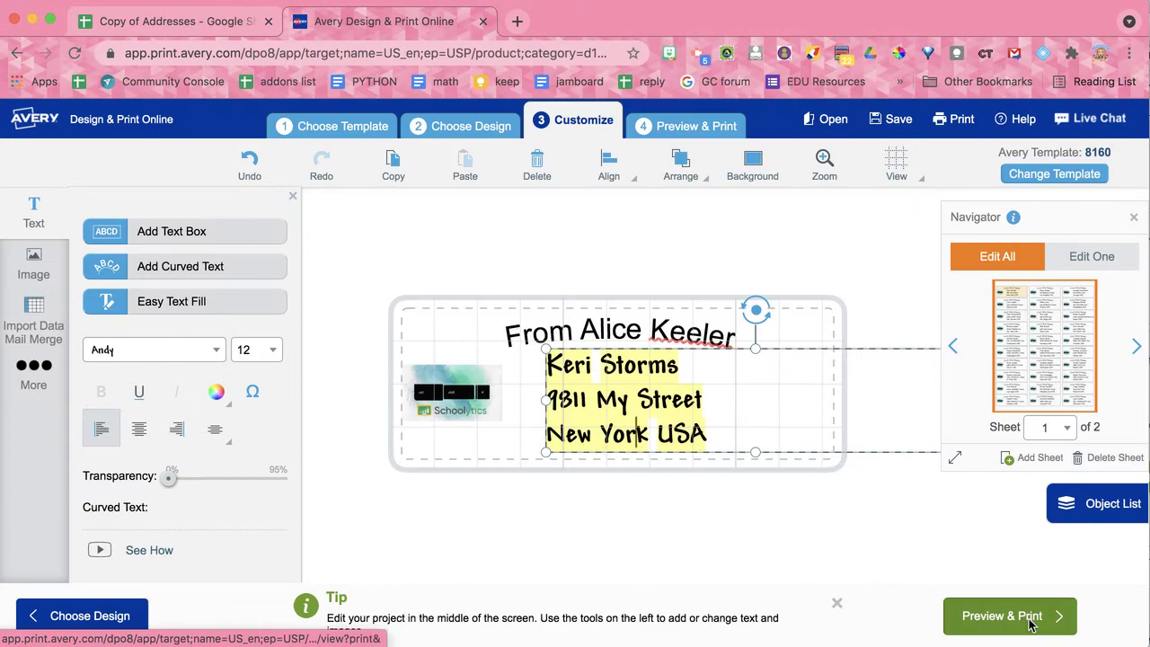
# Continue past the safe-area warnings to the print preview and enlarge its zoom
pyautogui.click(1032, 625)
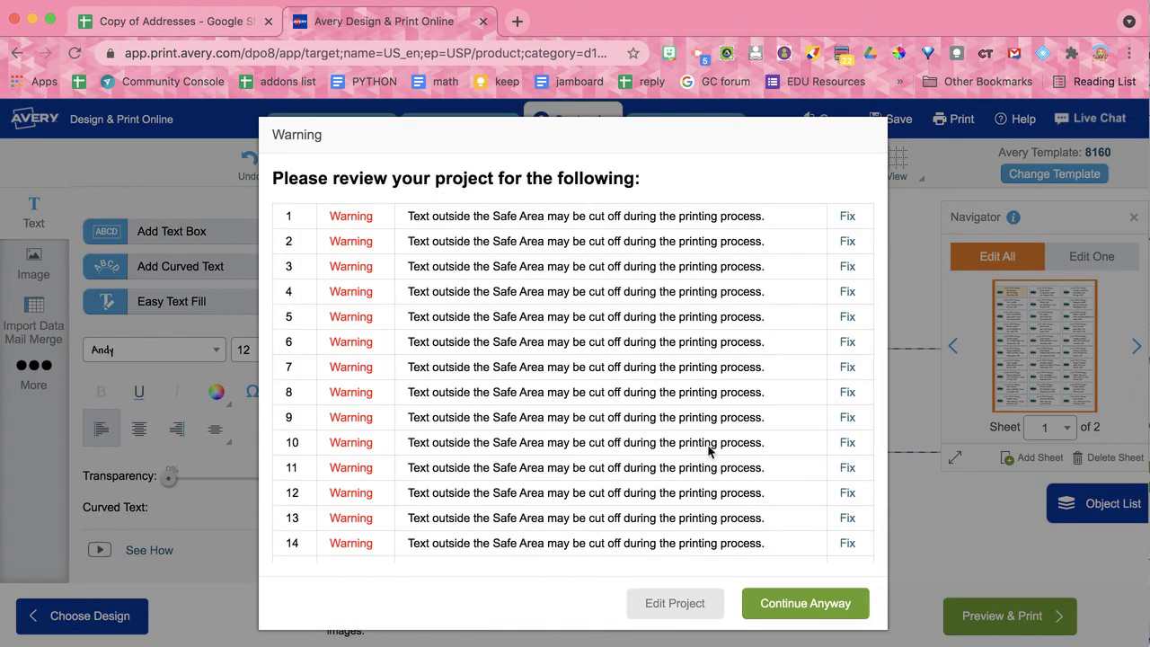
pyautogui.click(787, 604)
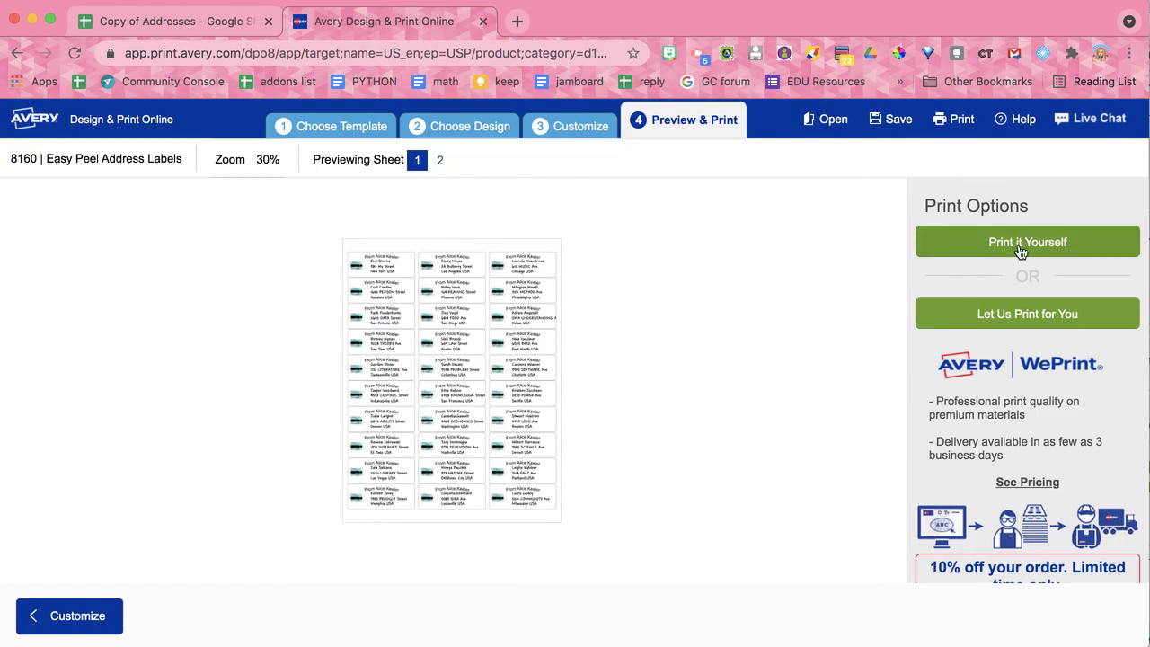
pyautogui.click(269, 160)
pyautogui.moveTo(154, 223); pyautogui.dragTo(206, 224)
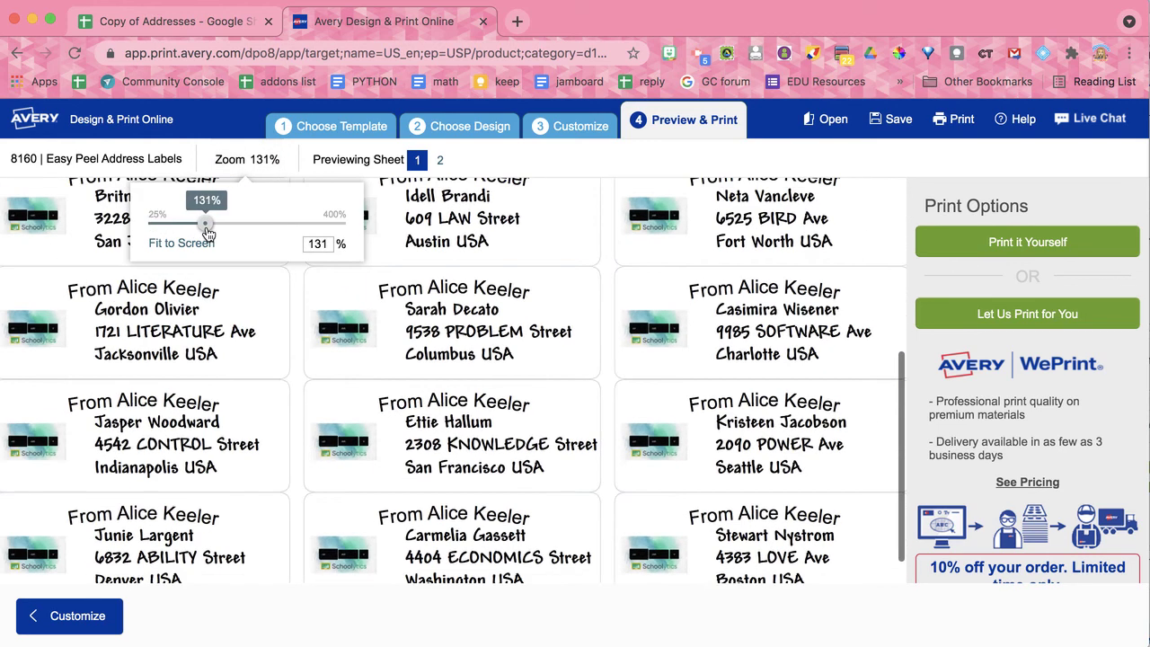
pyautogui.click(439, 325)
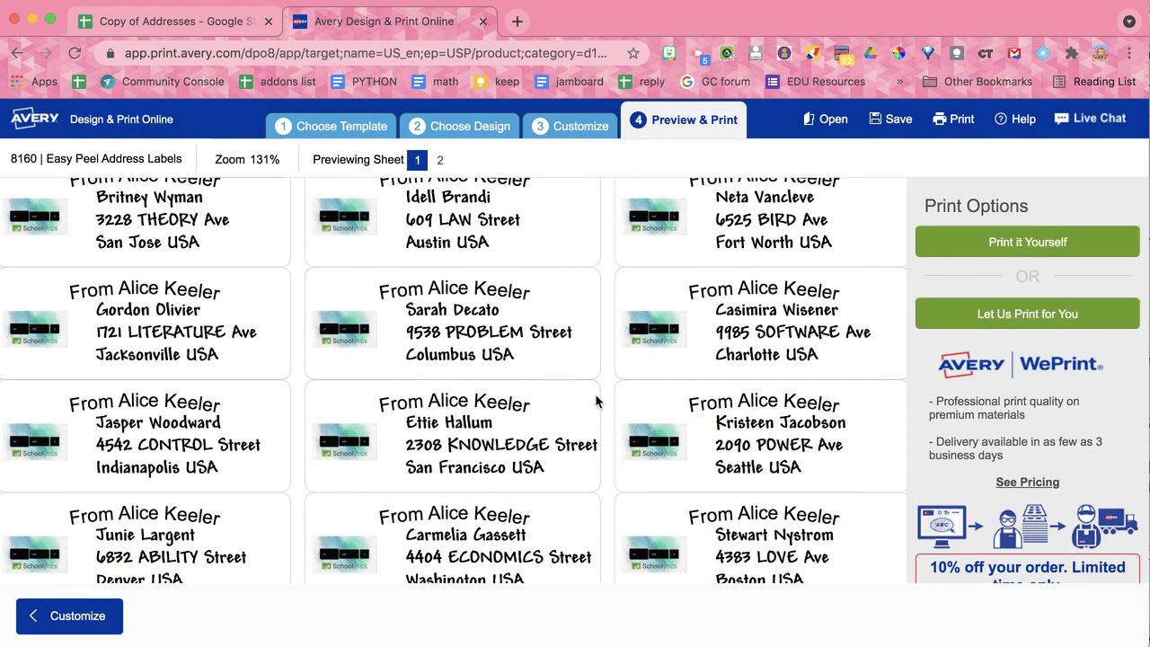
# Scroll through both preview sheets to check each merged contact's label
pyautogui.scroll(-2, 462, 309)
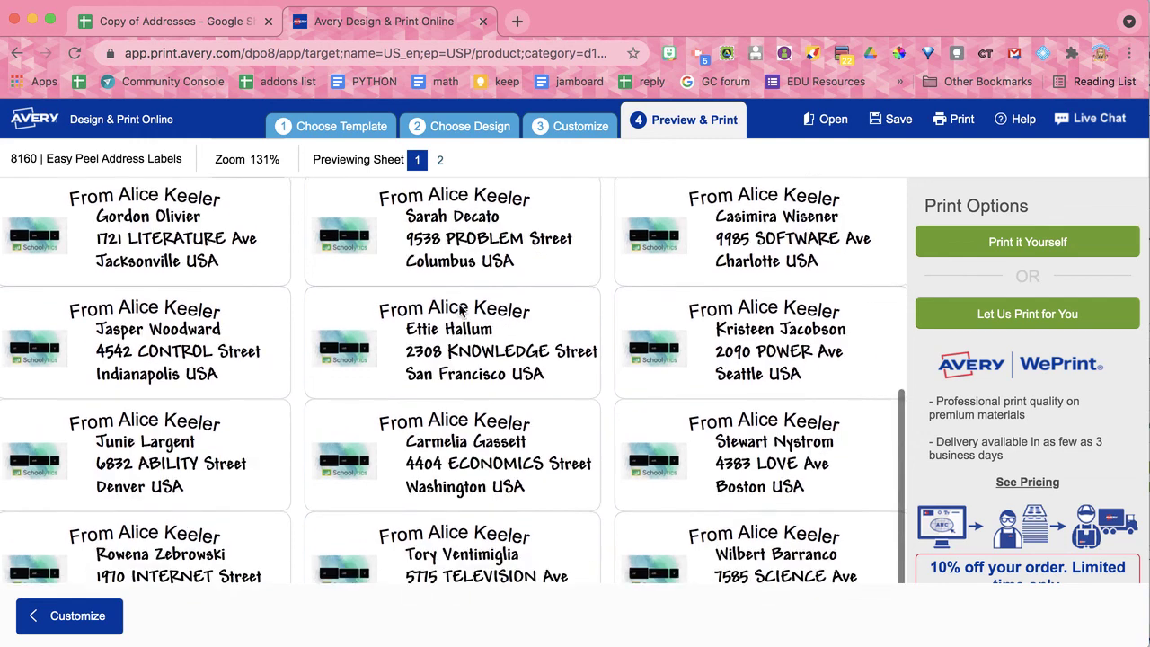
pyautogui.scroll(-4, 463, 310)
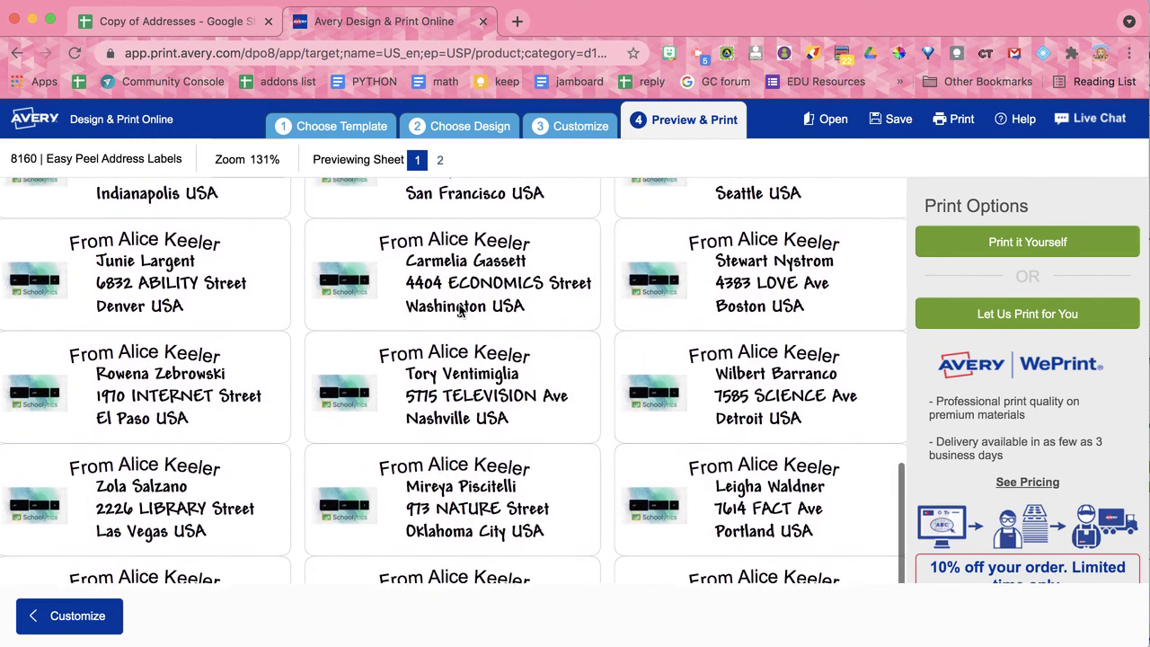
pyautogui.scroll(-3, 460, 309)
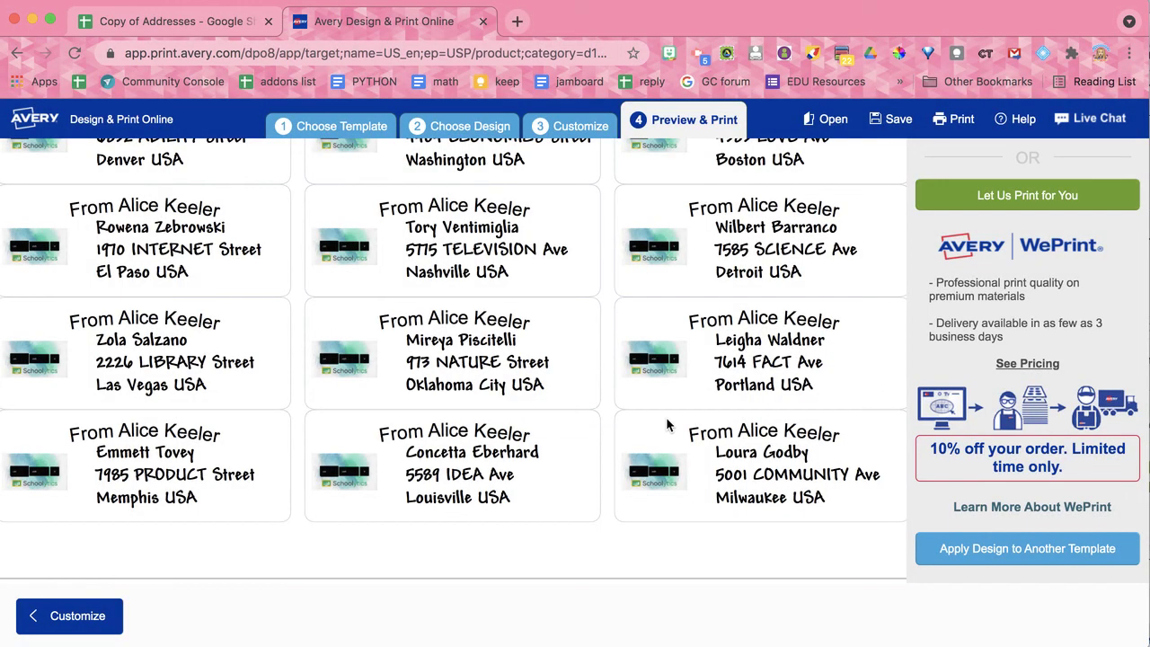
pyautogui.scroll(8, 668, 424)
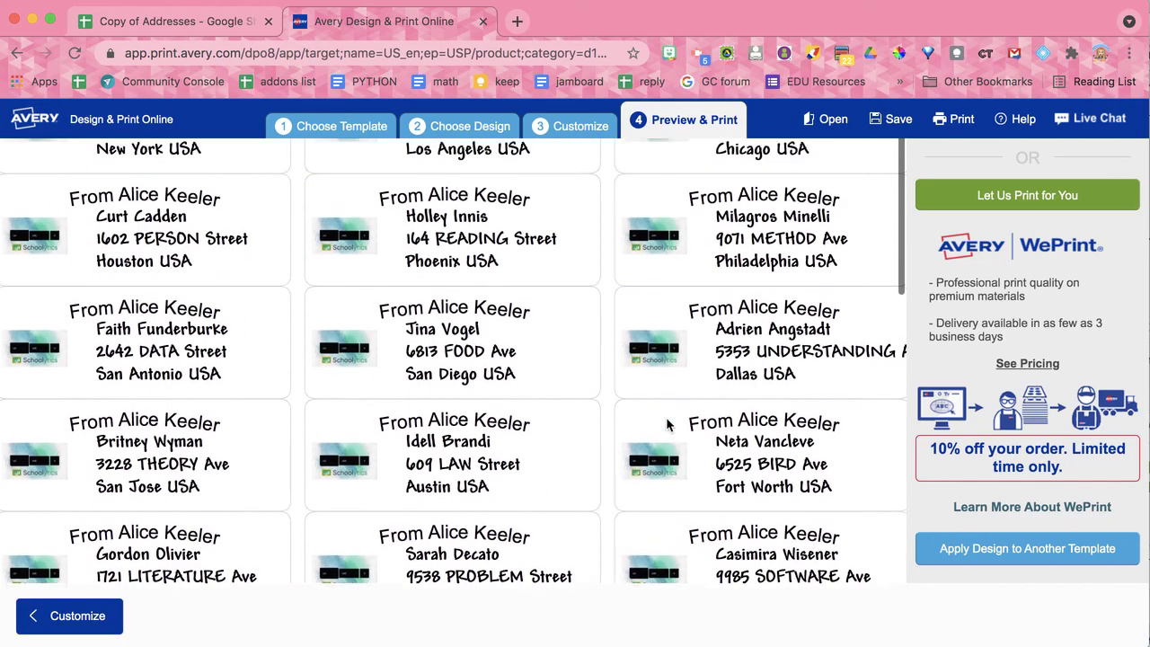
pyautogui.scroll(1, 667, 421)
pyautogui.scroll(3, 666, 417)
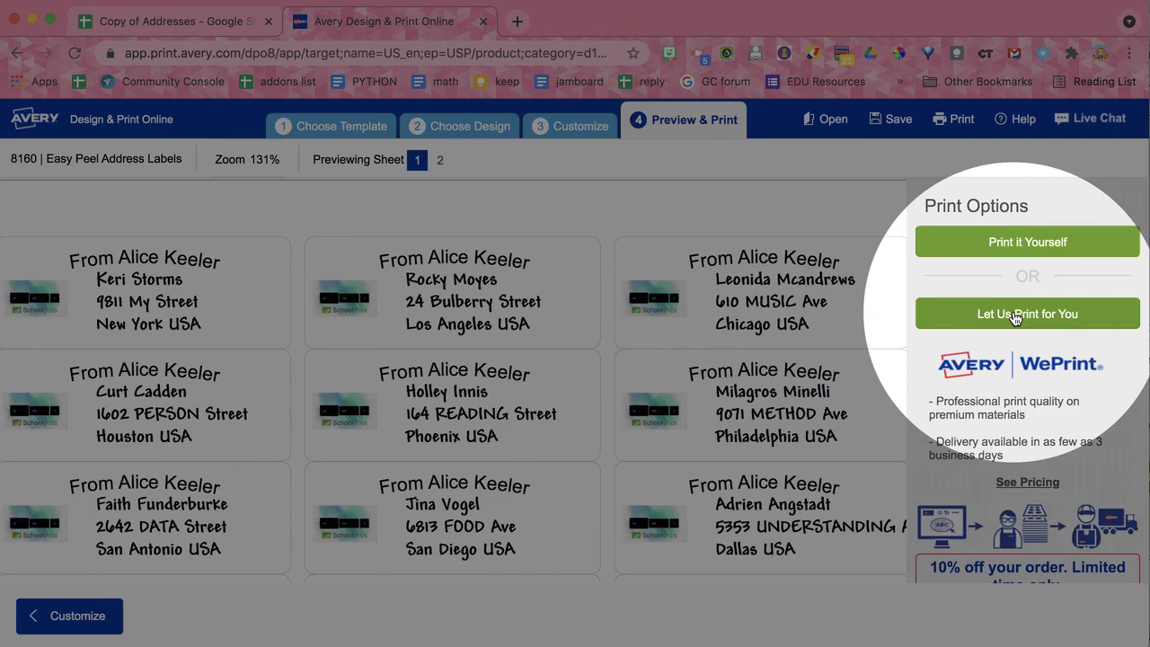
# Choose Print it Yourself, request the PDF, and save the project to the account as 'Sample Labels'
pyautogui.click(1012, 248)
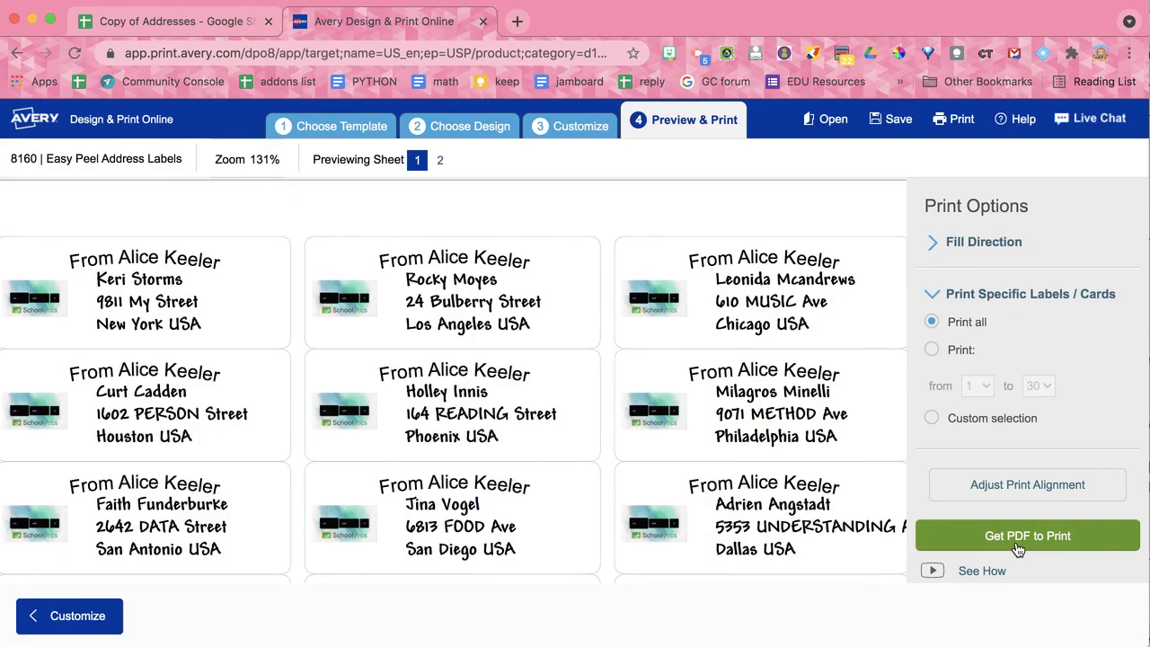
pyautogui.click(1009, 538)
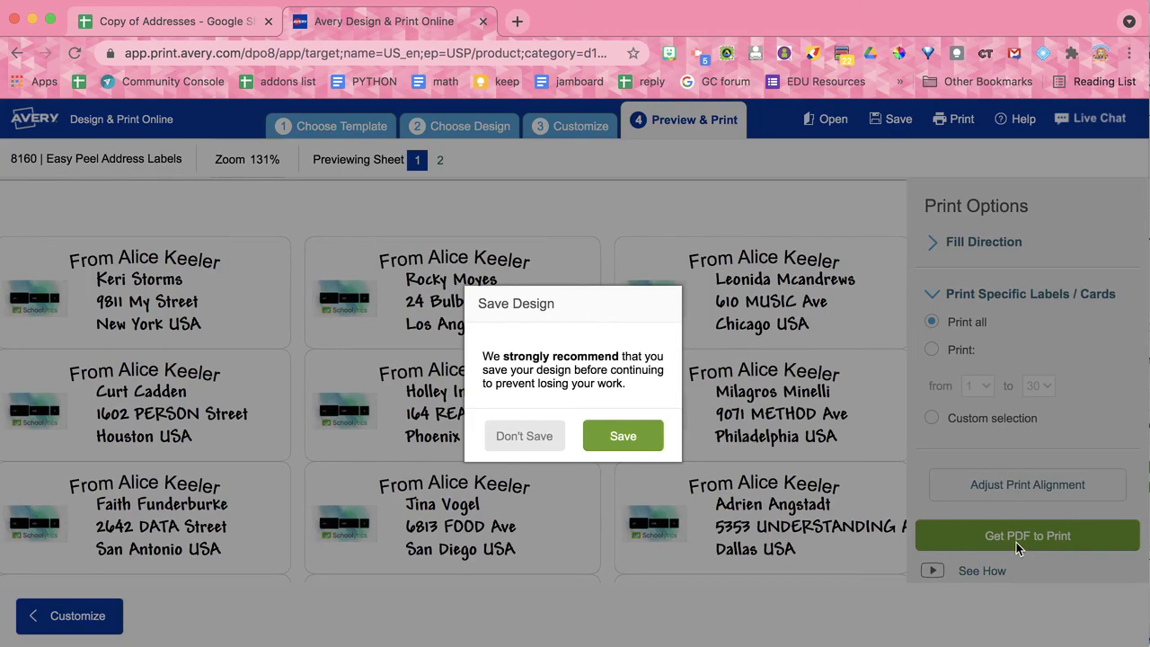
pyautogui.click(595, 440)
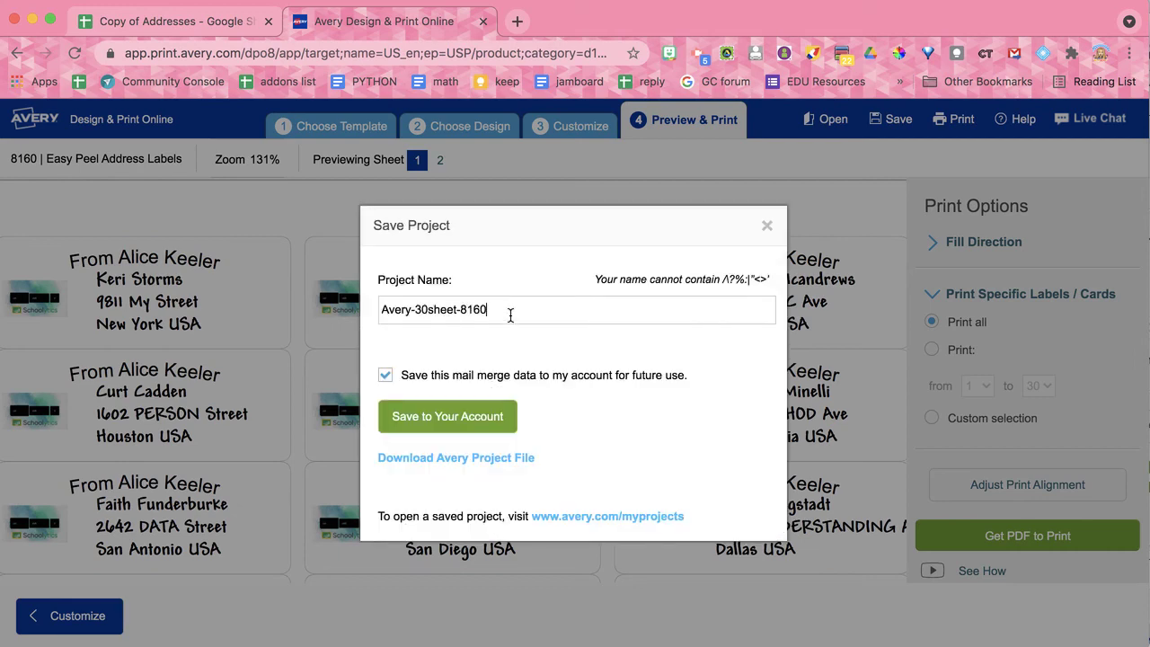
pyautogui.press('super+a')
pyautogui.write('Sample ')
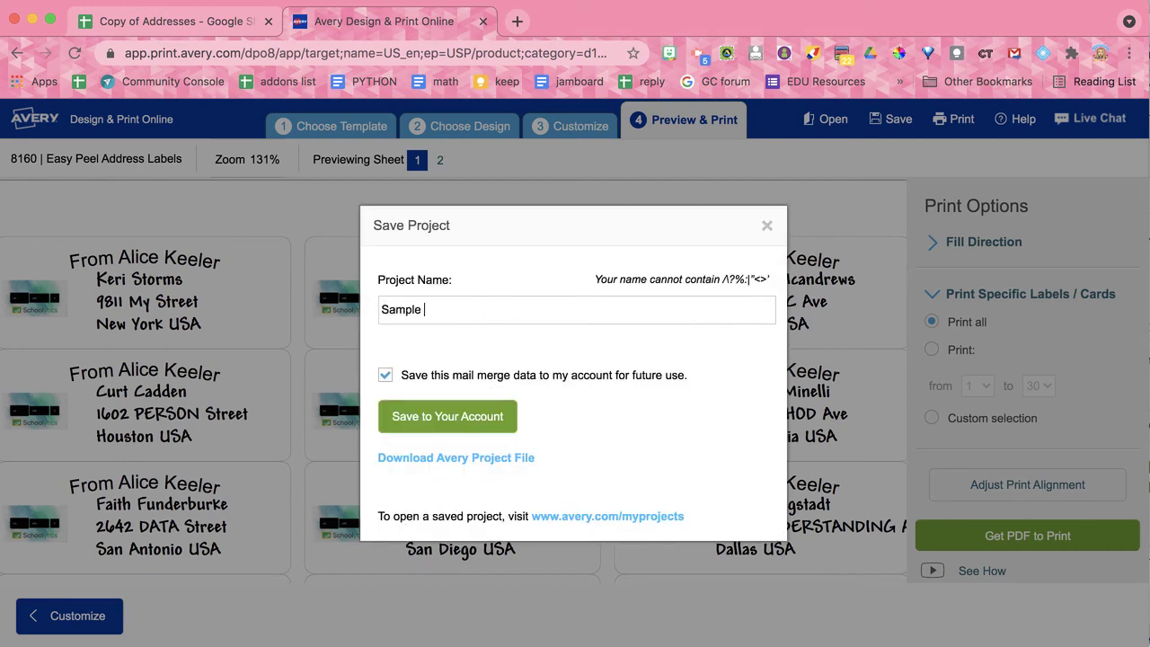
pyautogui.write('Labwl')
pyautogui.press('BackSpace')
pyautogui.press('BackSpace')
pyautogui.write('els')
pyautogui.click(436, 419)
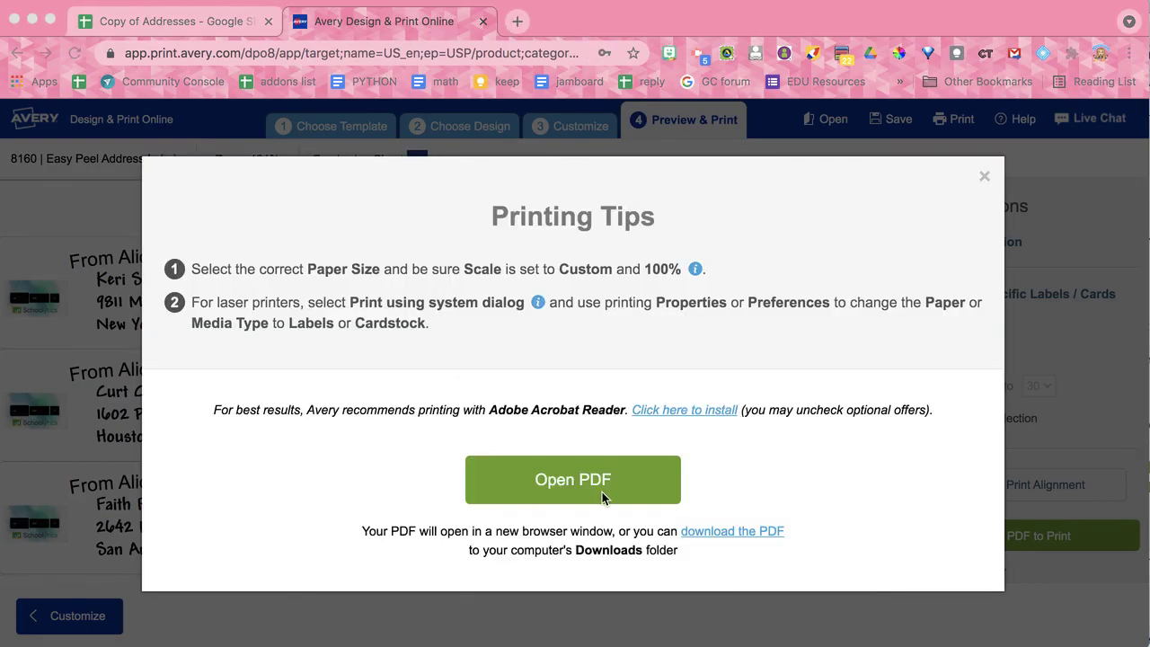
# View the two-page label PDF in Chrome and bring up Print with Save as PDF
pyautogui.click(600, 489)
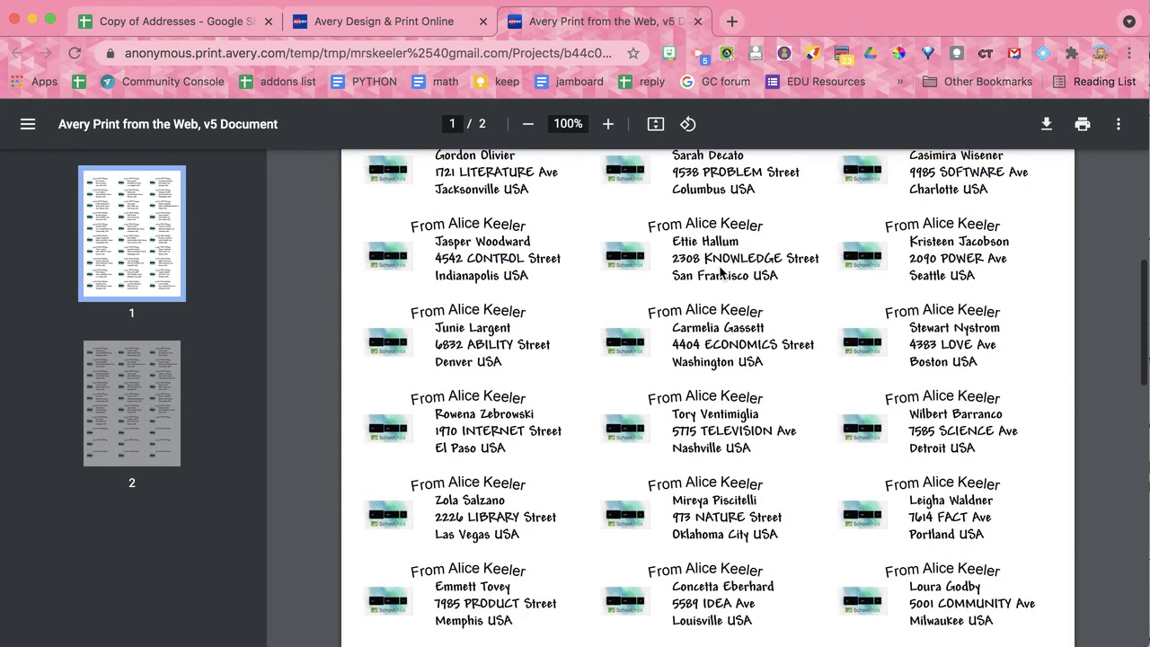
pyautogui.scroll(10, 719, 268)
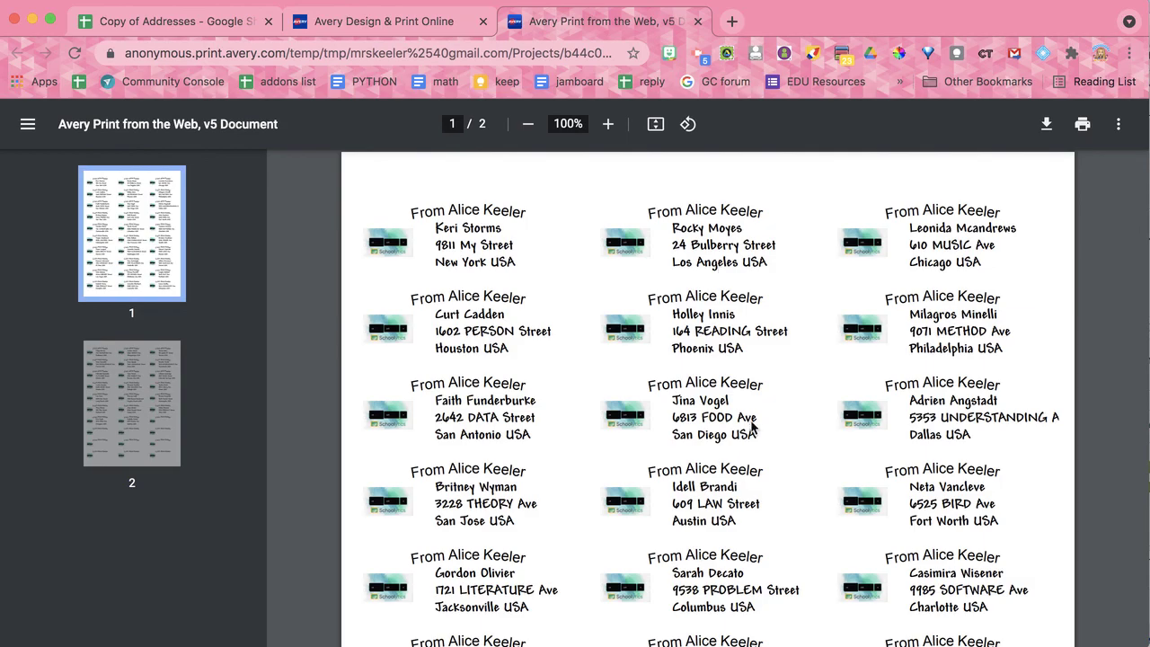
pyautogui.press('super+p')
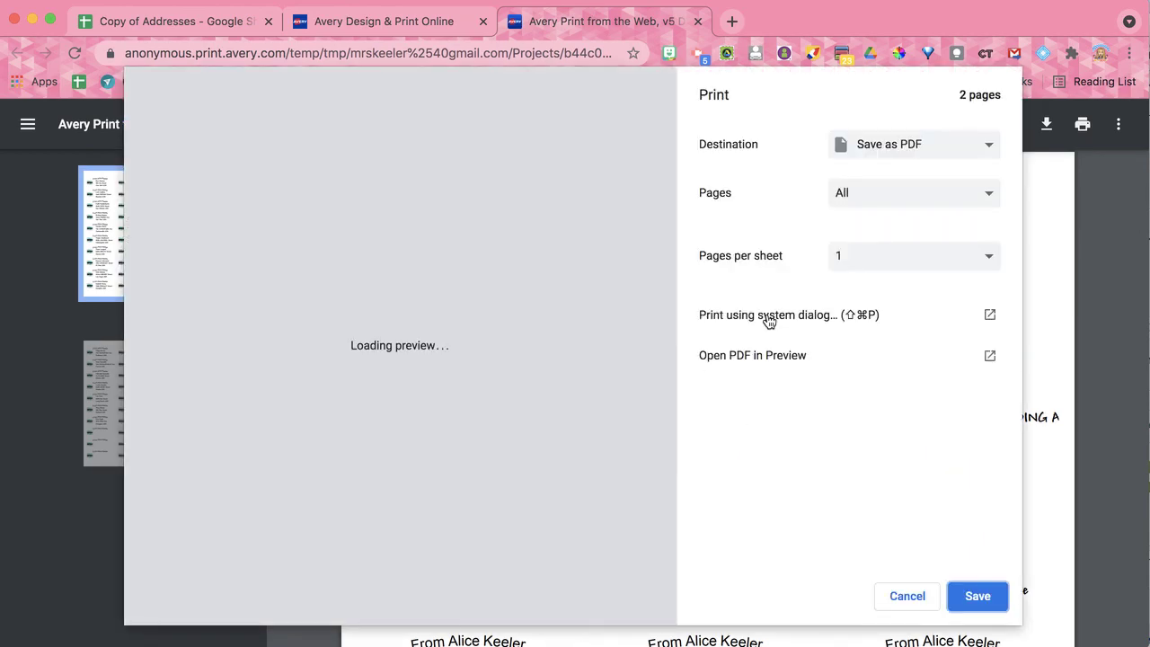